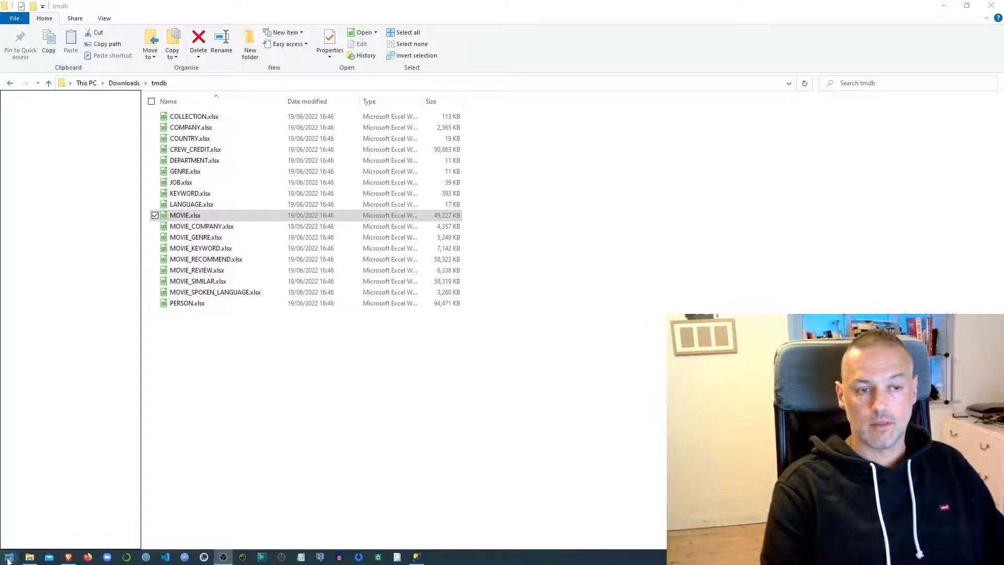
- Launch the SQL Server Import and Export Wizard and continue past its welcome page
click(8, 557)
click(8, 559)
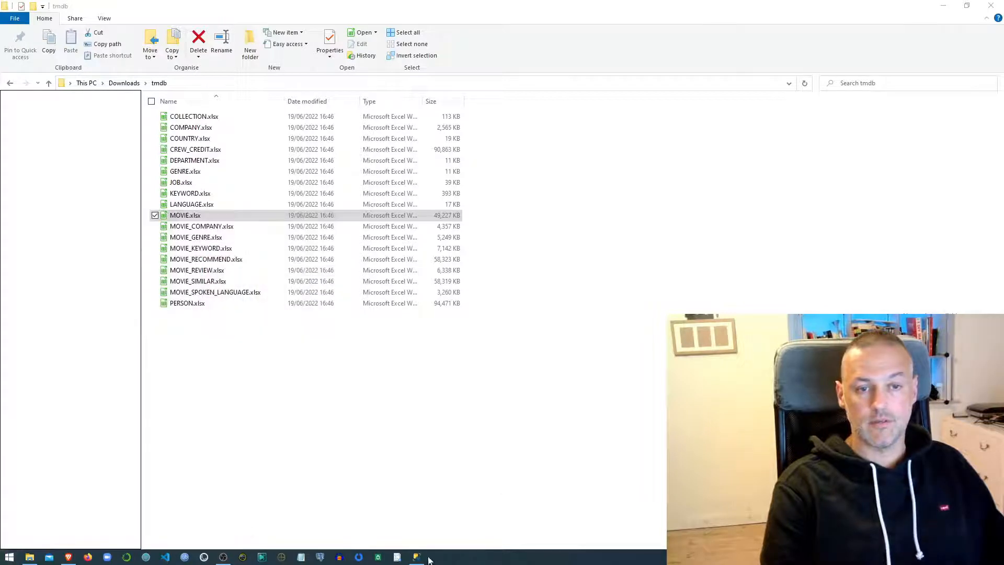
click(401, 559)
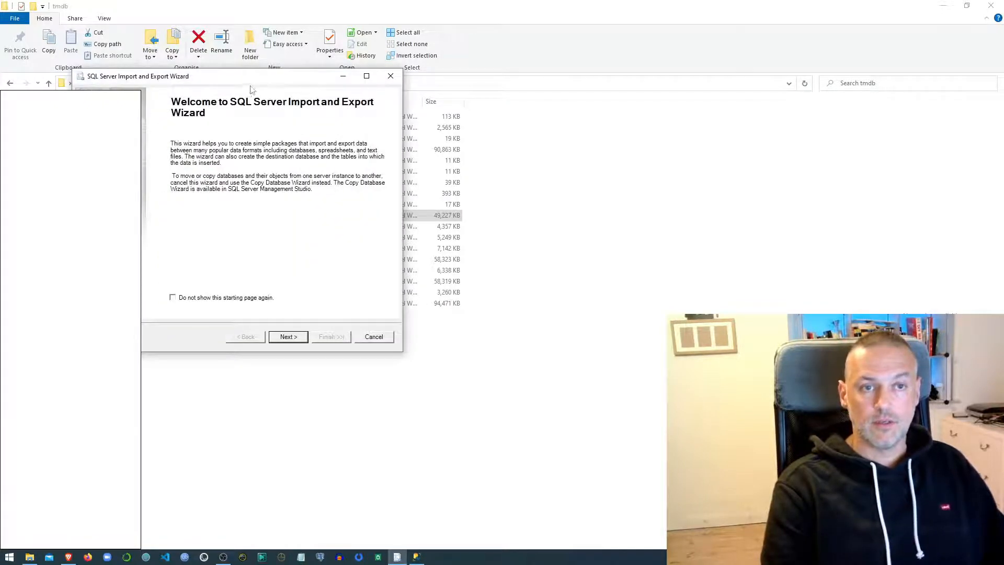
drag(251, 81, 375, 176)
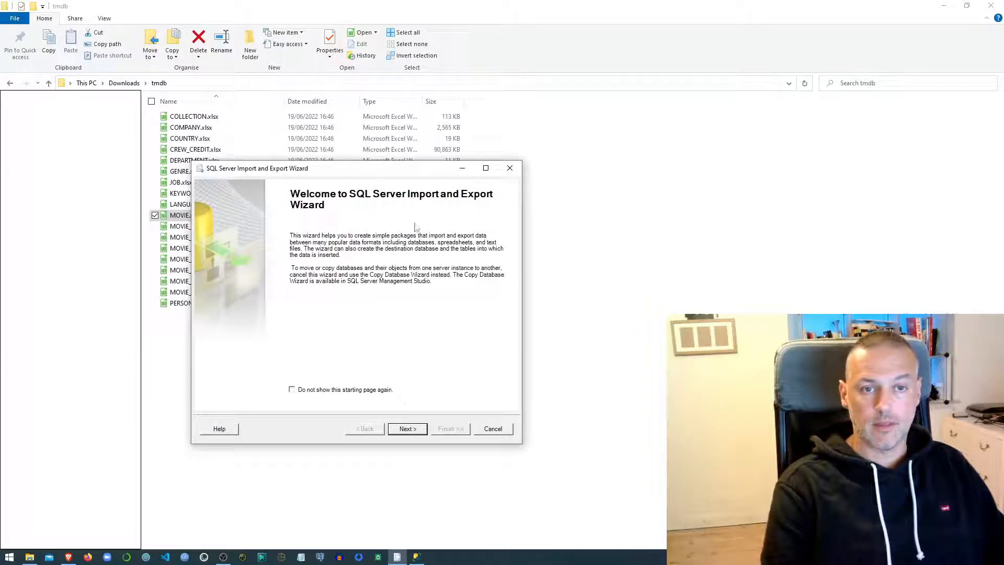
click(407, 428)
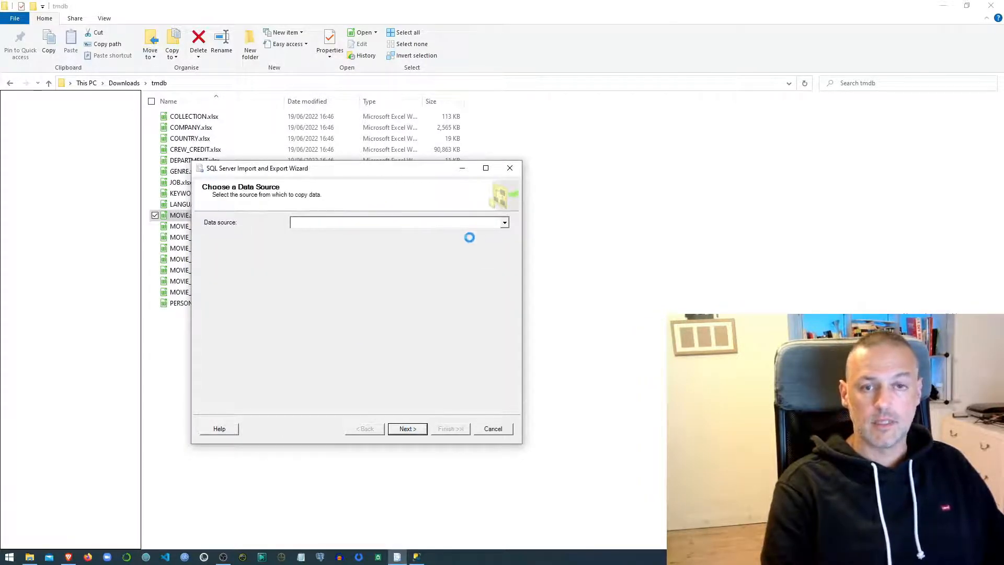
- Set the data source to Microsoft Excel with the MOVIE.xlsx file from the tmdb folder, and continue to the destination page
click(502, 224)
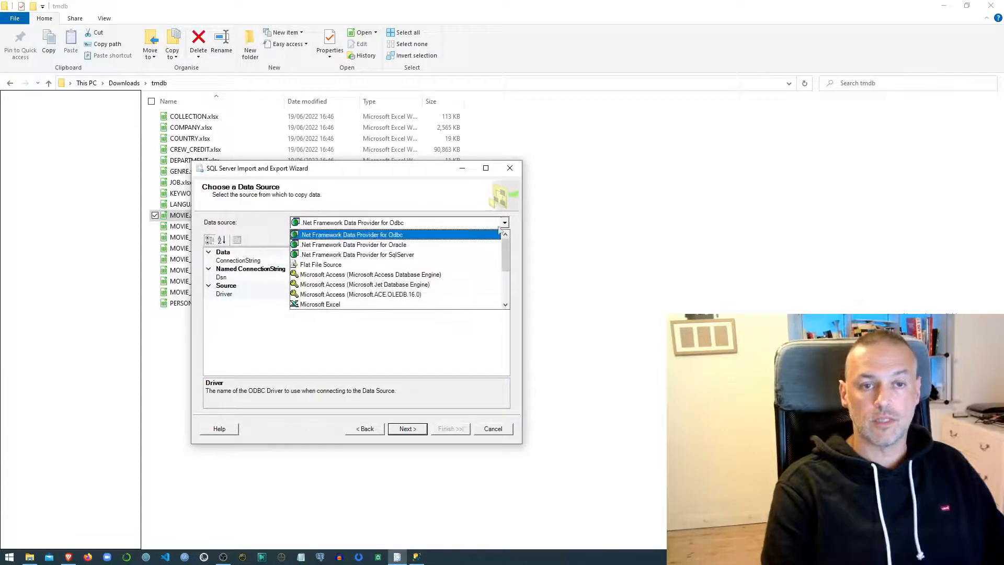
click(445, 303)
click(493, 270)
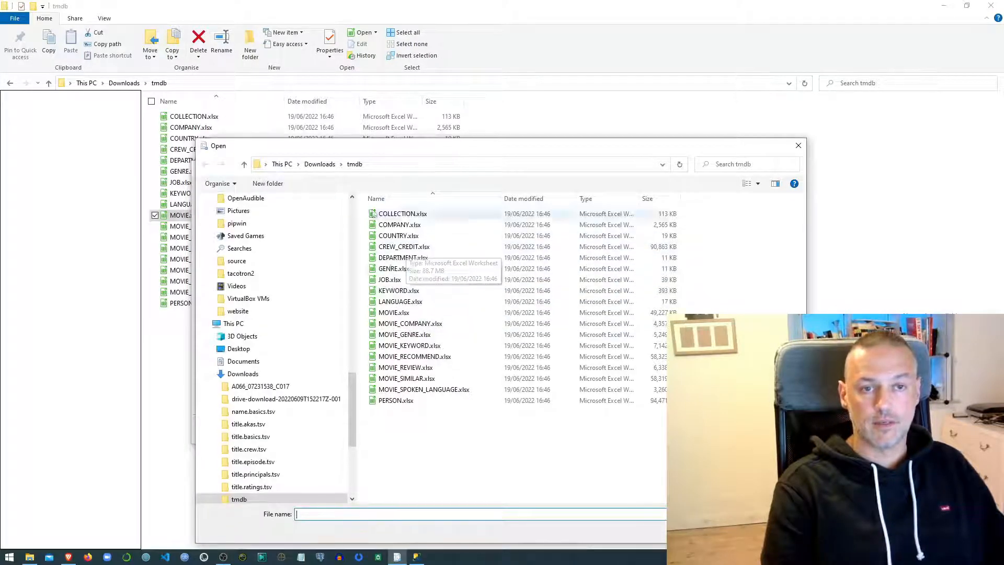
click(403, 313)
drag(477, 151, 406, 67)
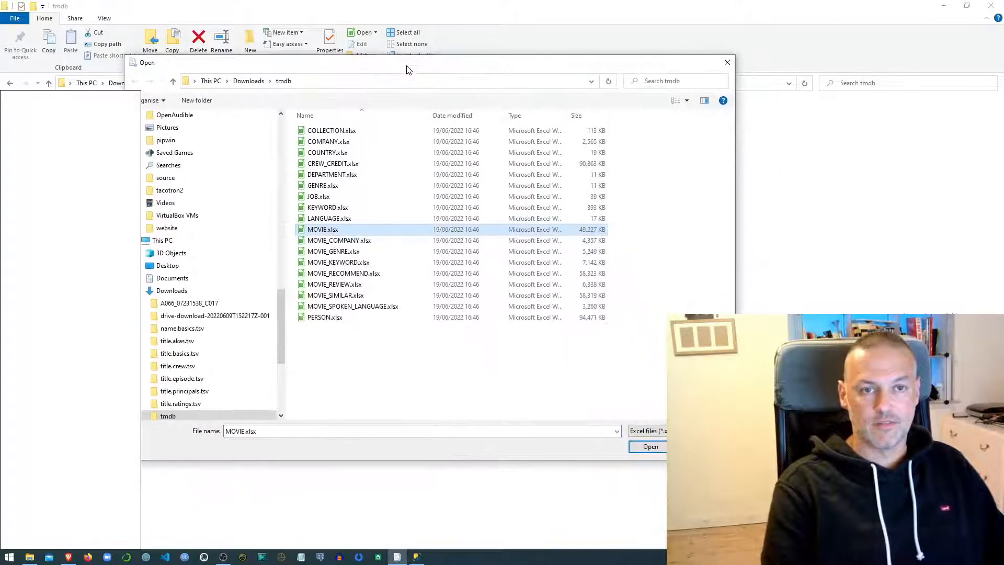
click(652, 447)
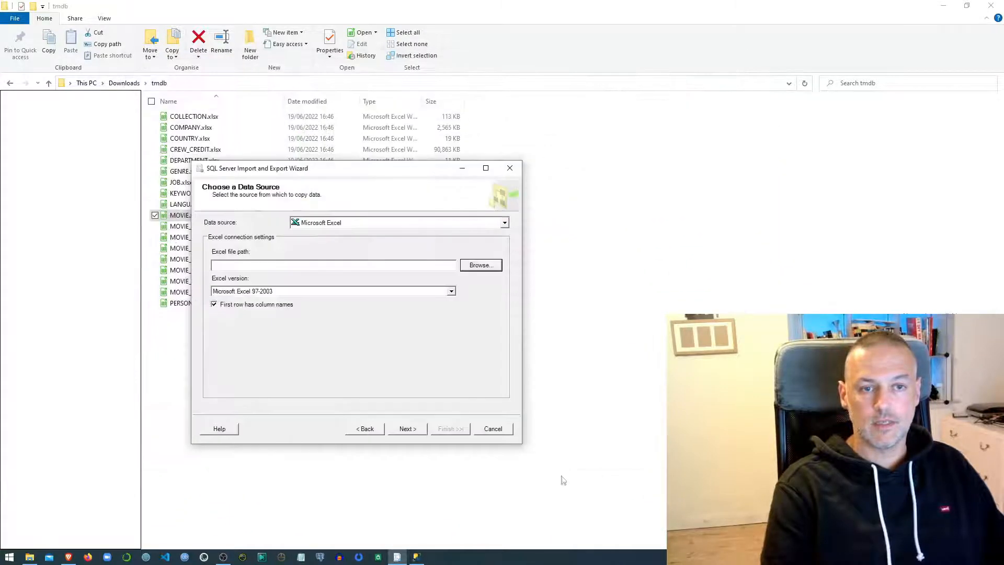
click(417, 432)
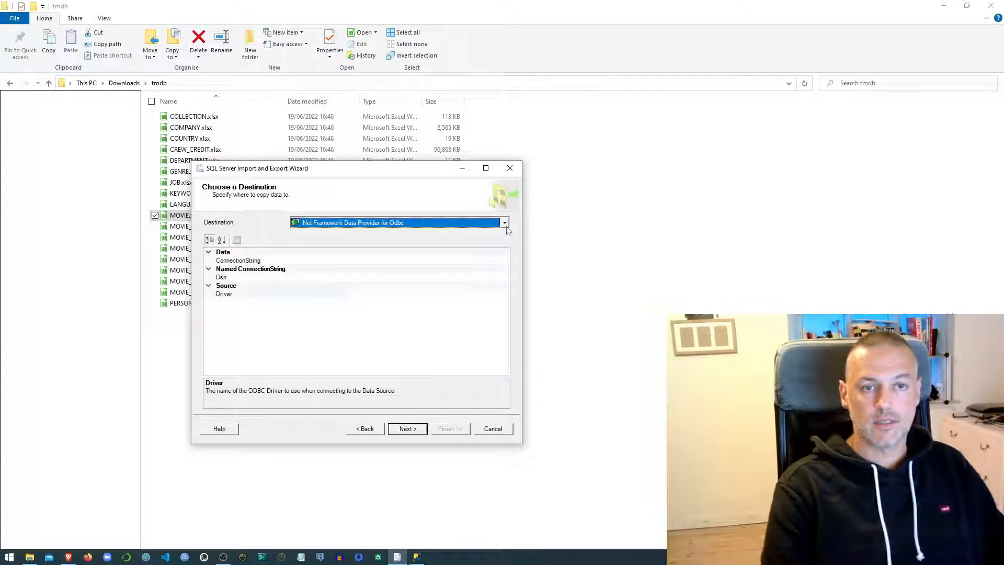
- Choose SQL Server Native Client 11.0 as the import destination
click(505, 224)
drag(507, 255, 511, 304)
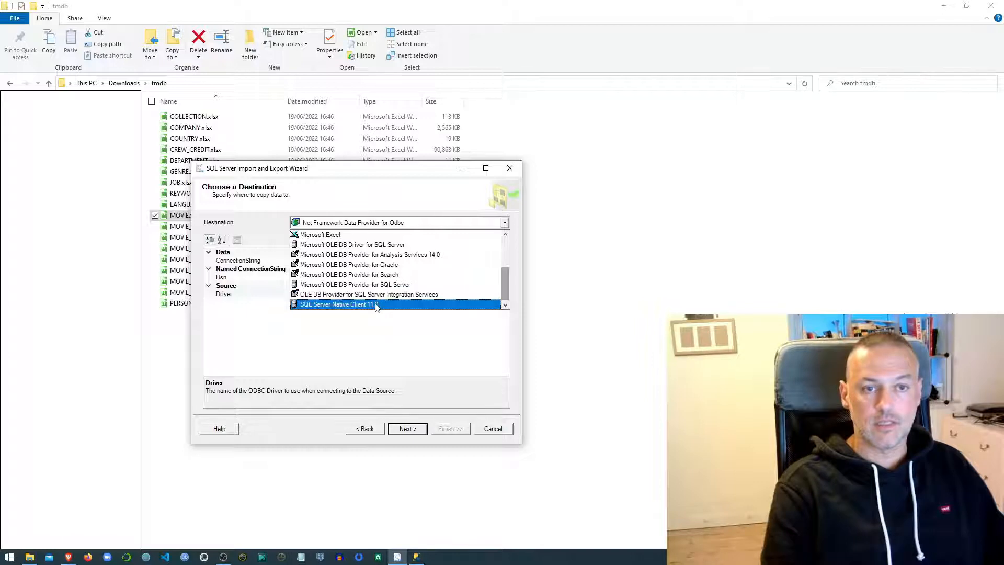
click(402, 306)
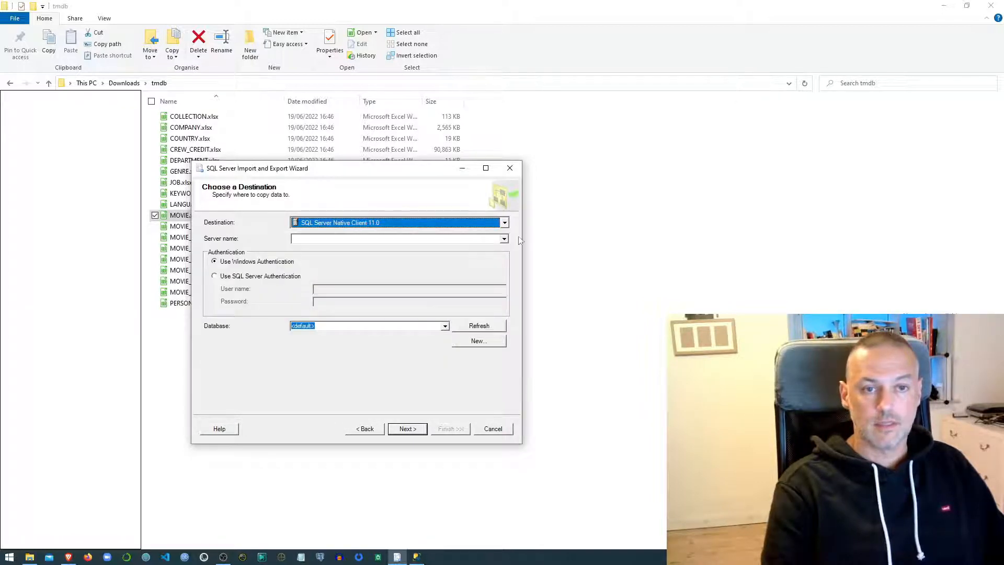
- Set the destination server name to localhost and the database to TMDB, and accept the destination settings
click(474, 237)
text(l)
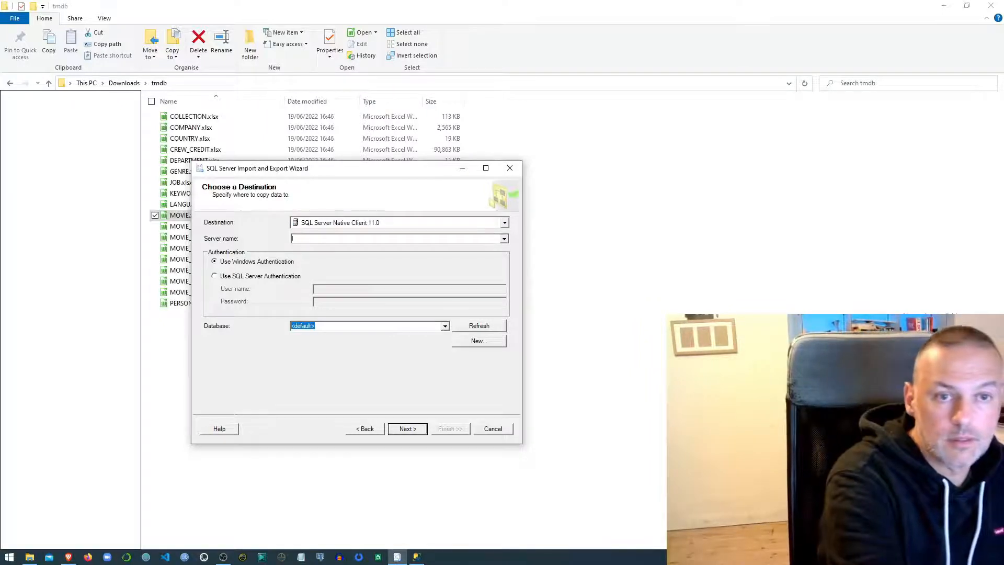
text(oc)
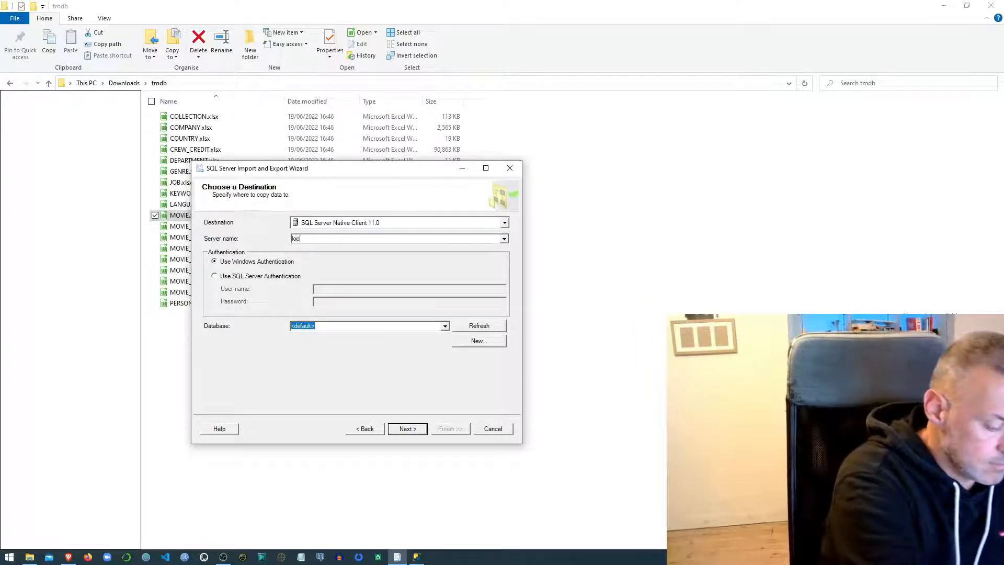
text(alho)
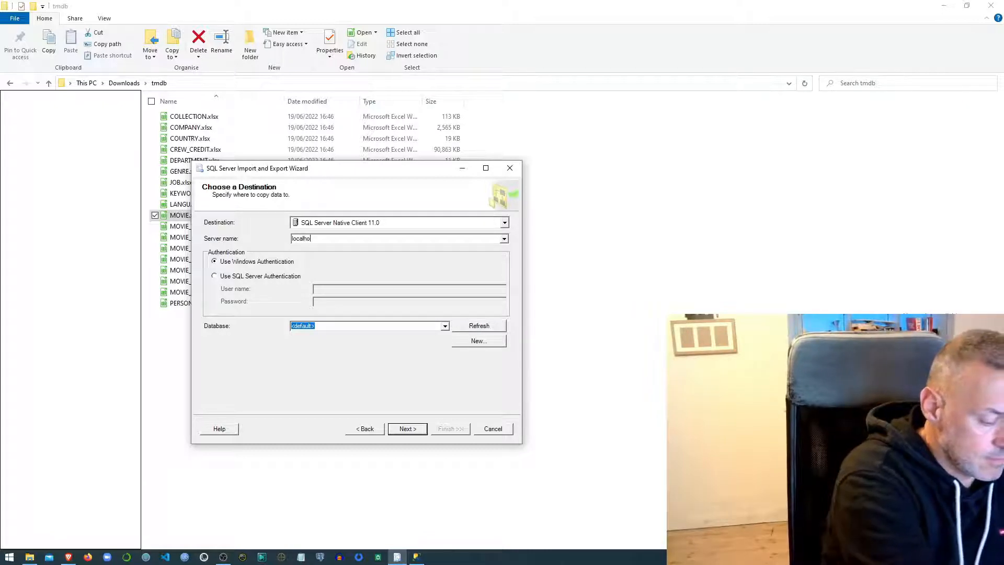
text(st)
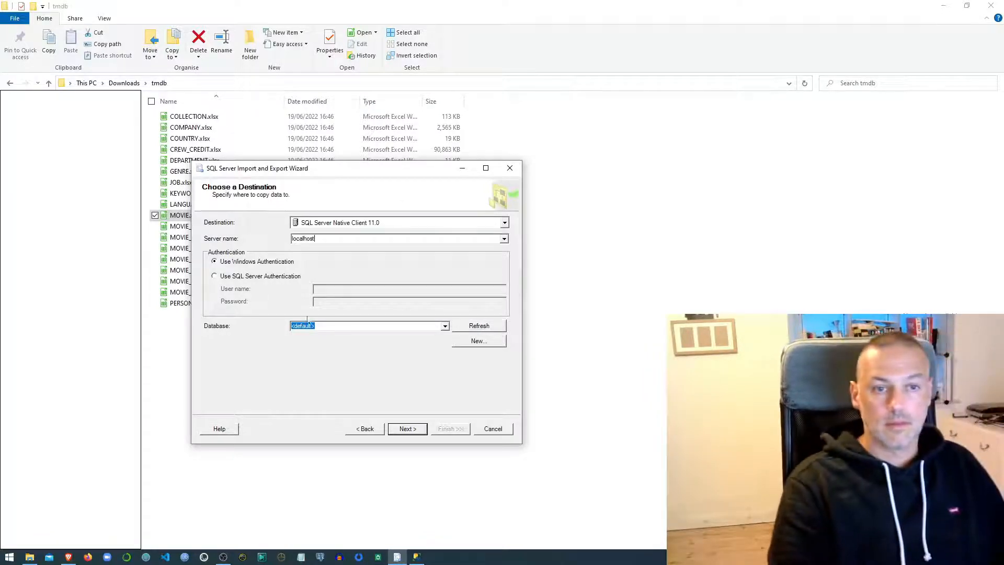
click(445, 326)
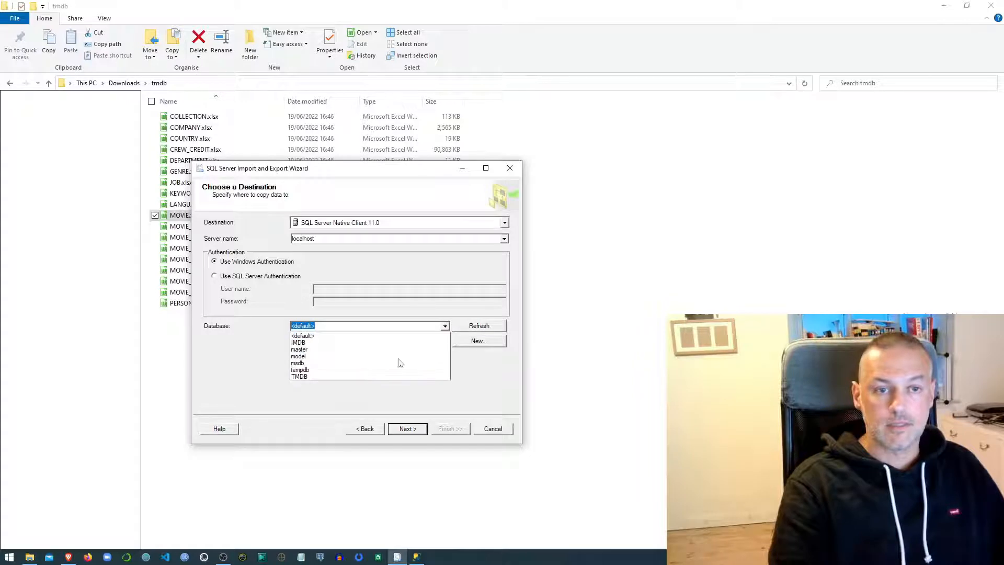
click(373, 377)
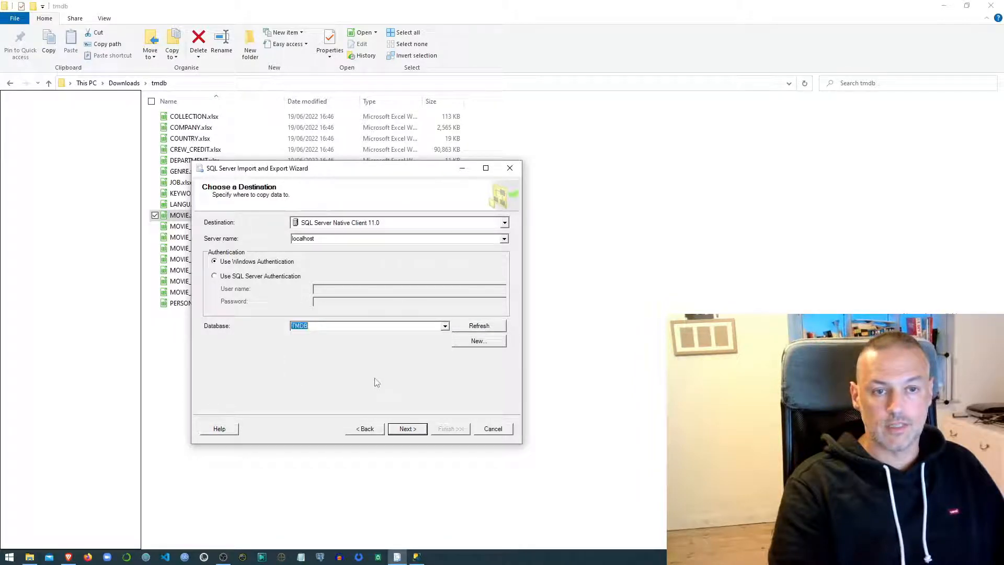
click(408, 429)
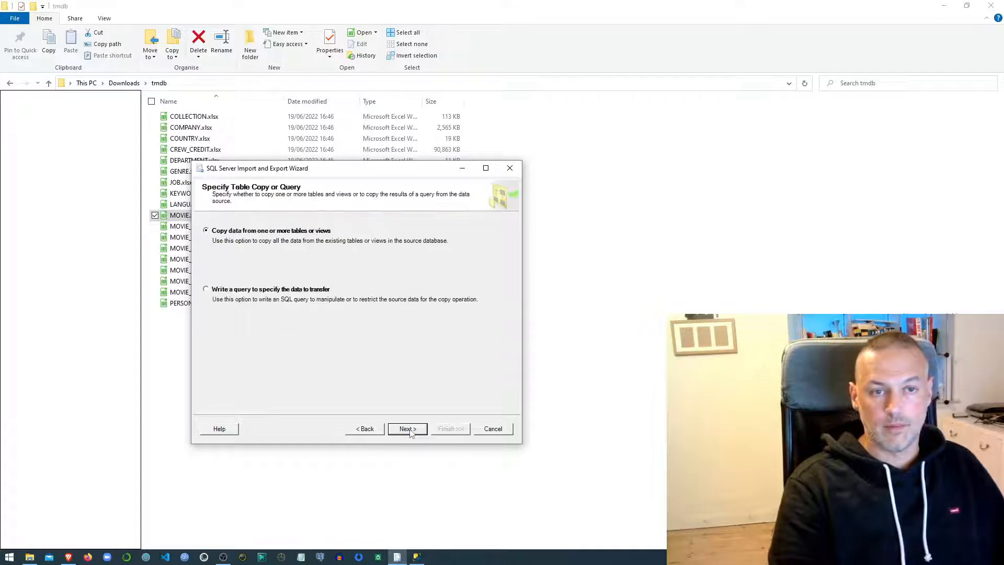
- Keep the option to copy data from tables, and select the Data$ sheet with movie1 as its destination table
click(409, 429)
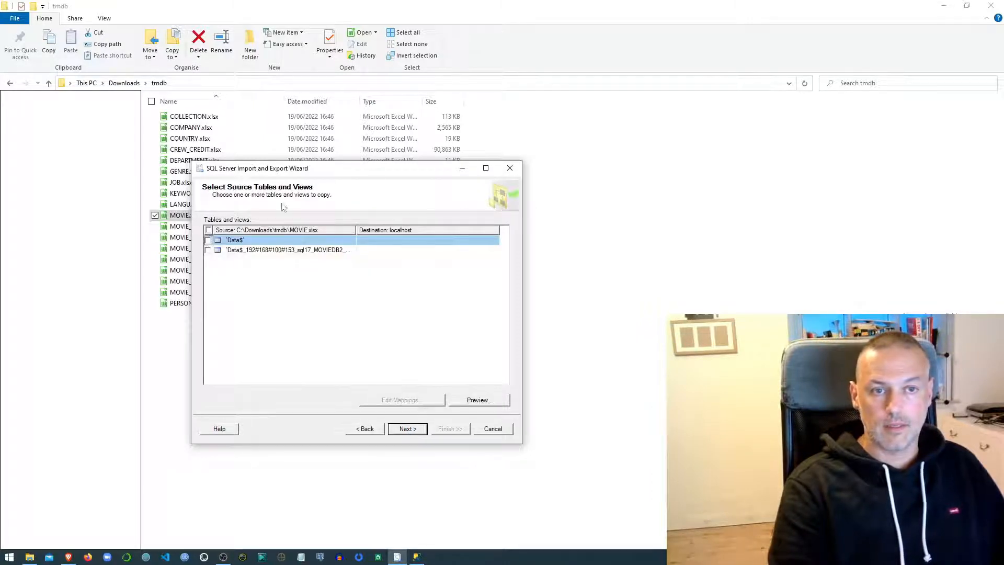
click(208, 240)
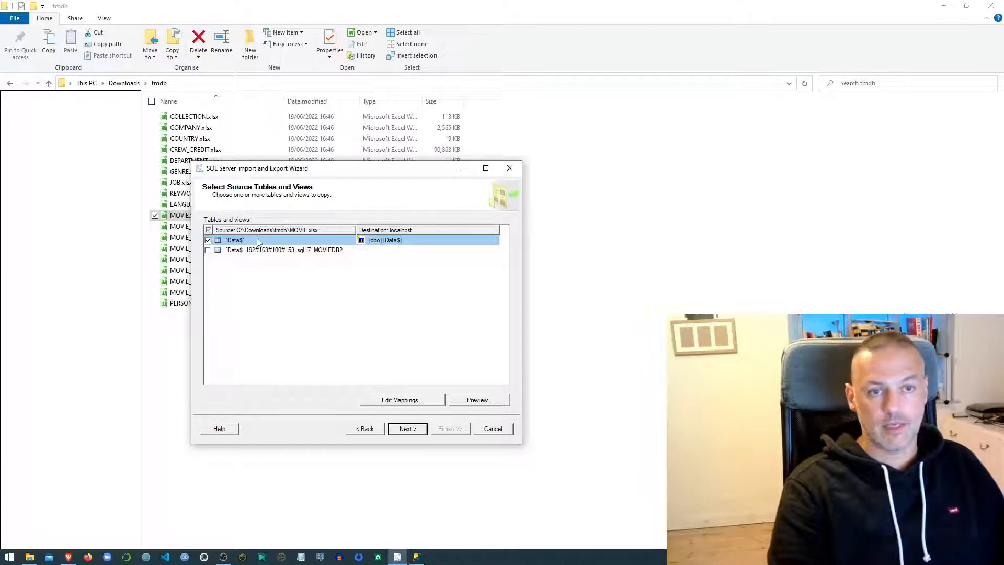
click(421, 241)
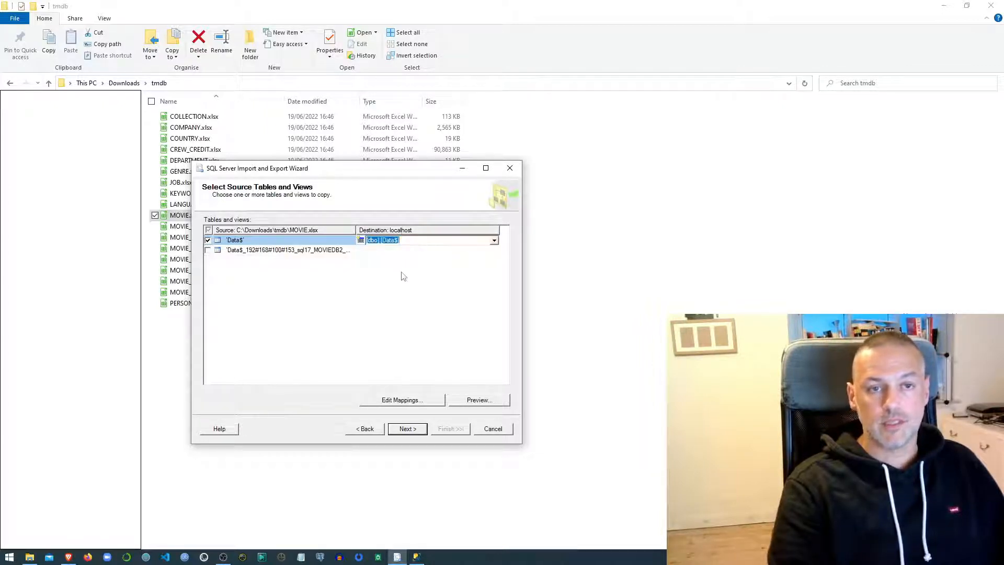
key(BackSpace)
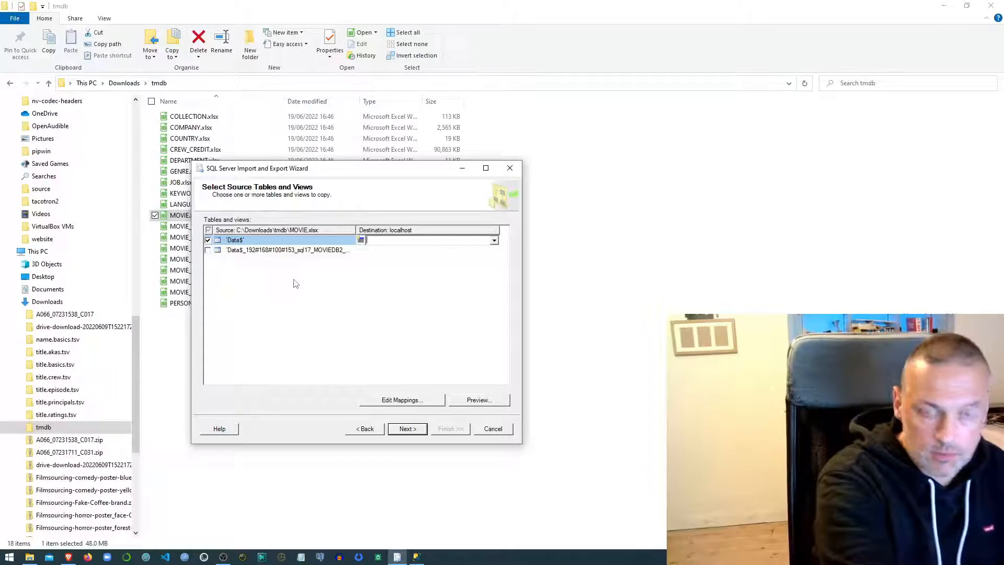
text(moc)
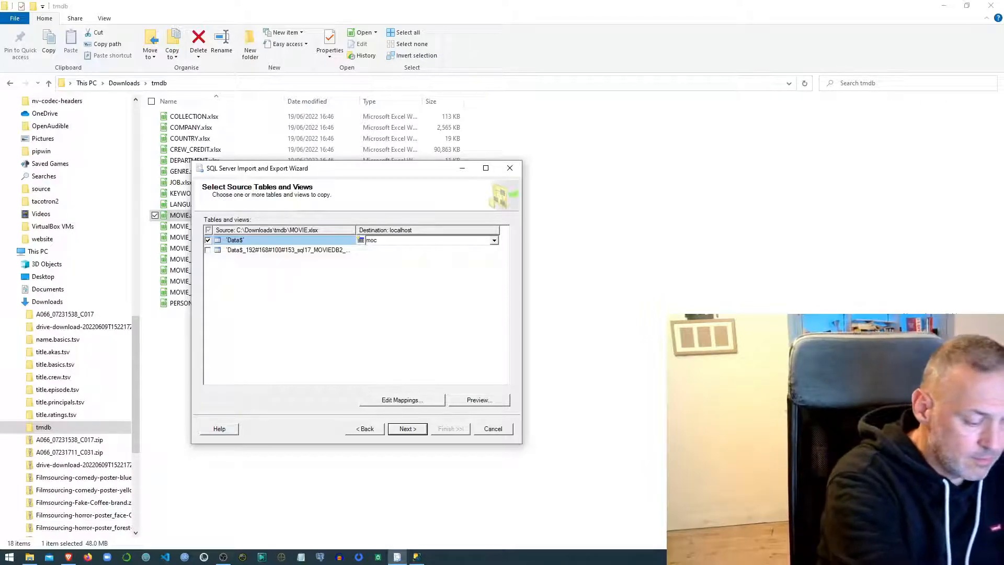
key(BackSpace)
text(vie1)
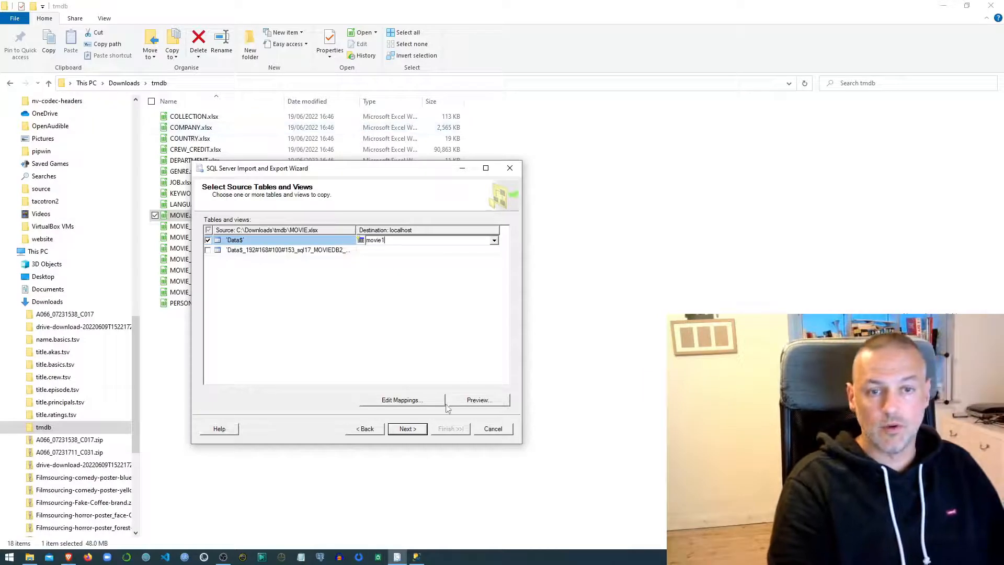
- Preview the Data$ source rows full screen, examining the title, homepage, IMDb ID, original title, overview and remaining columns
click(481, 400)
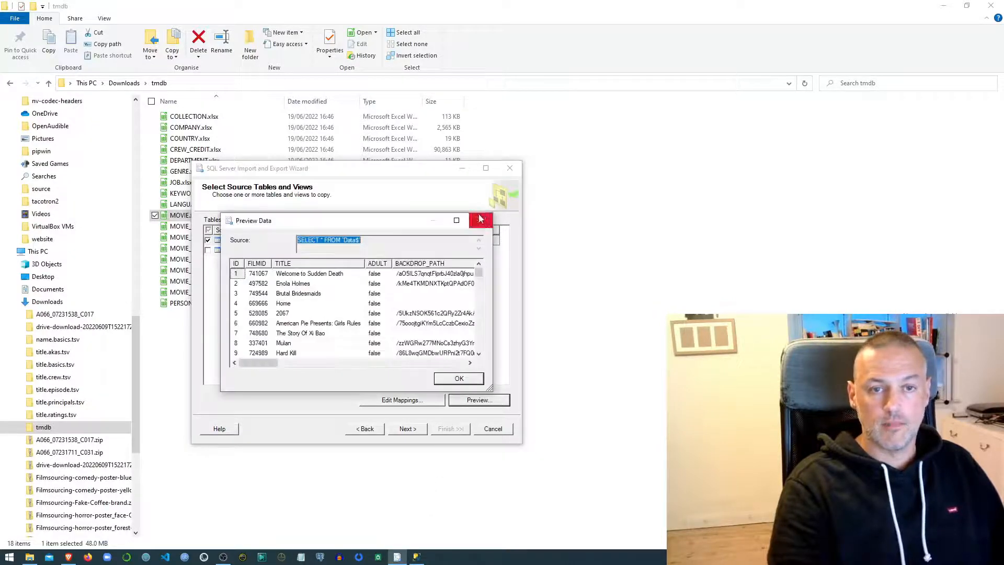
click(457, 221)
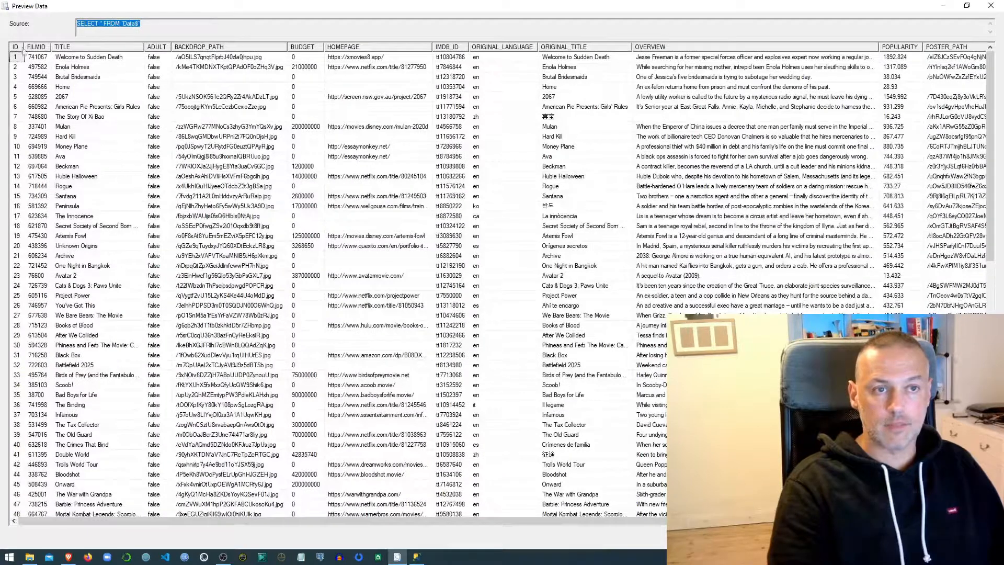
click(95, 60)
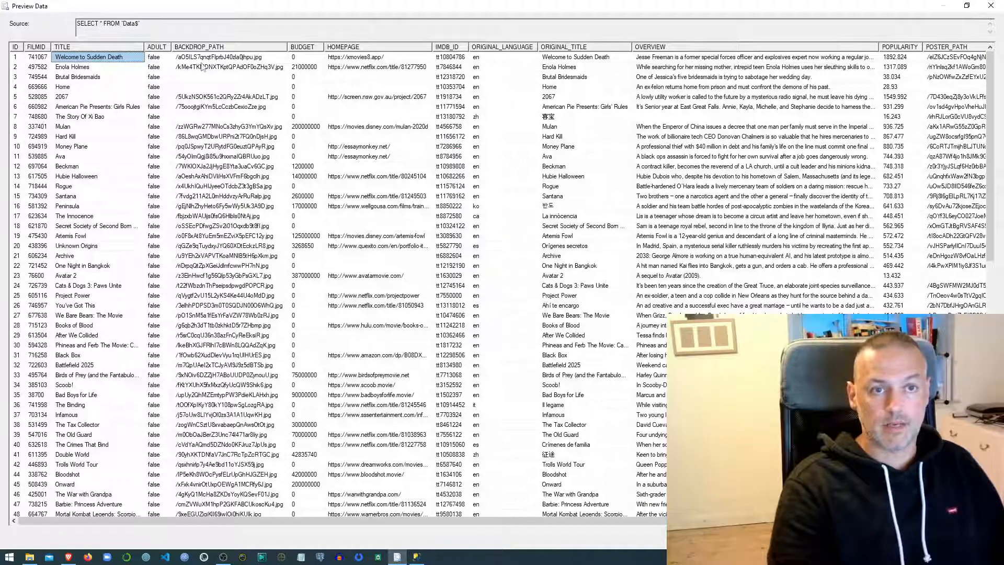
click(388, 68)
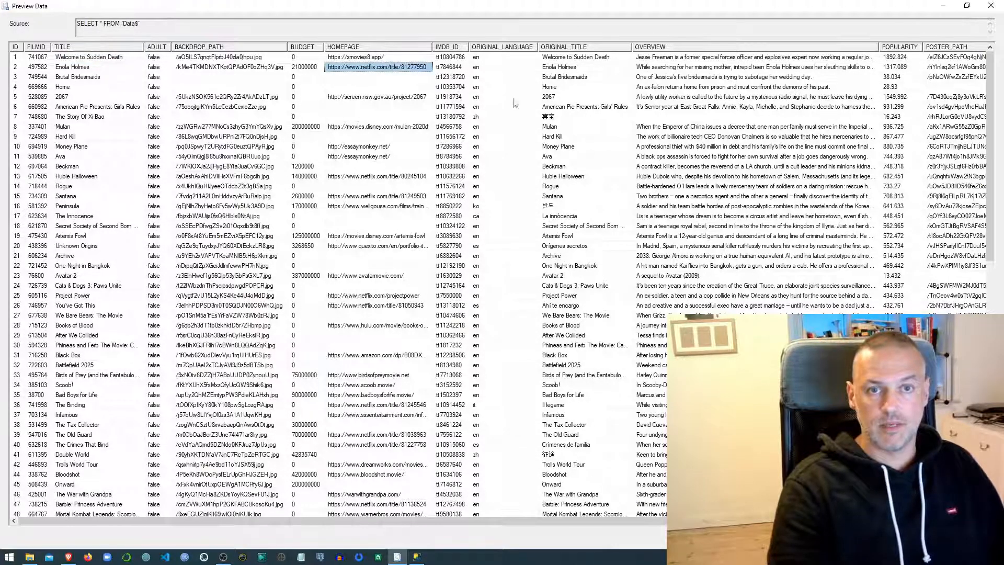
click(459, 78)
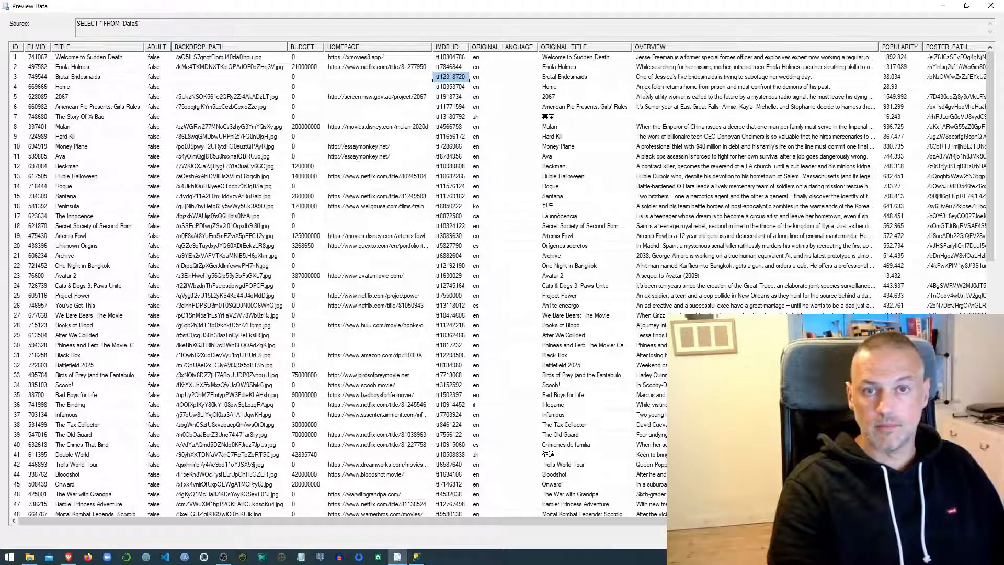
click(571, 74)
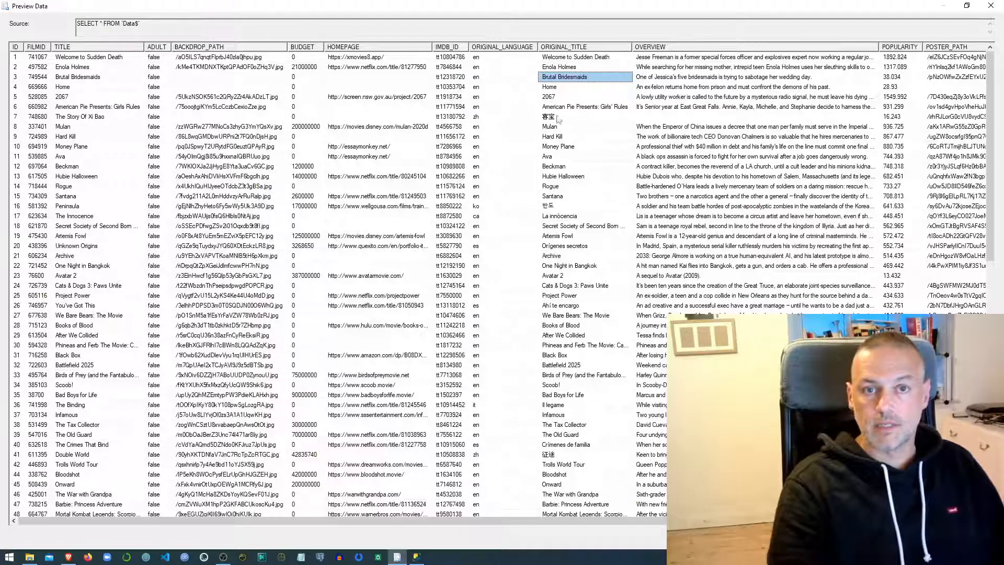
click(558, 121)
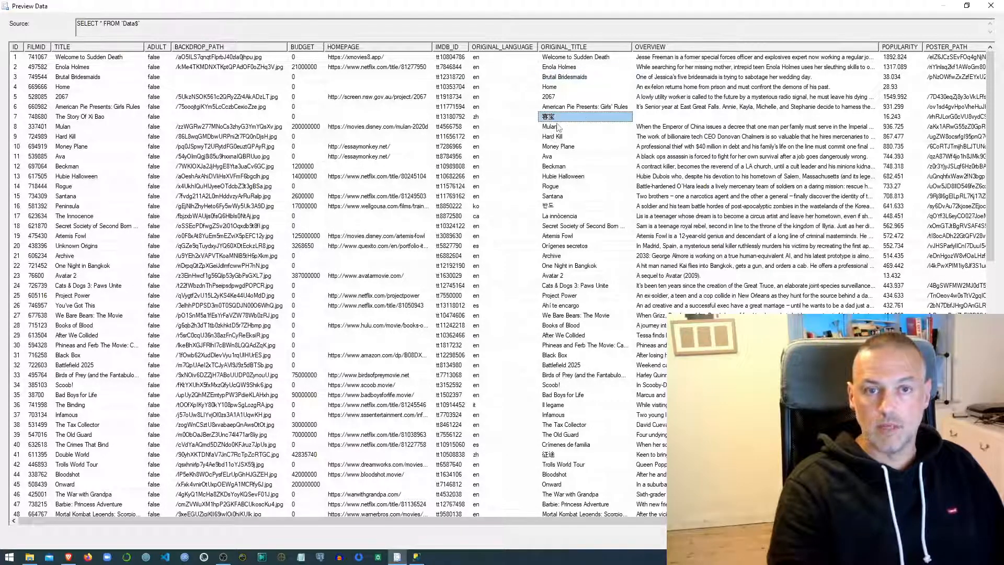
click(735, 129)
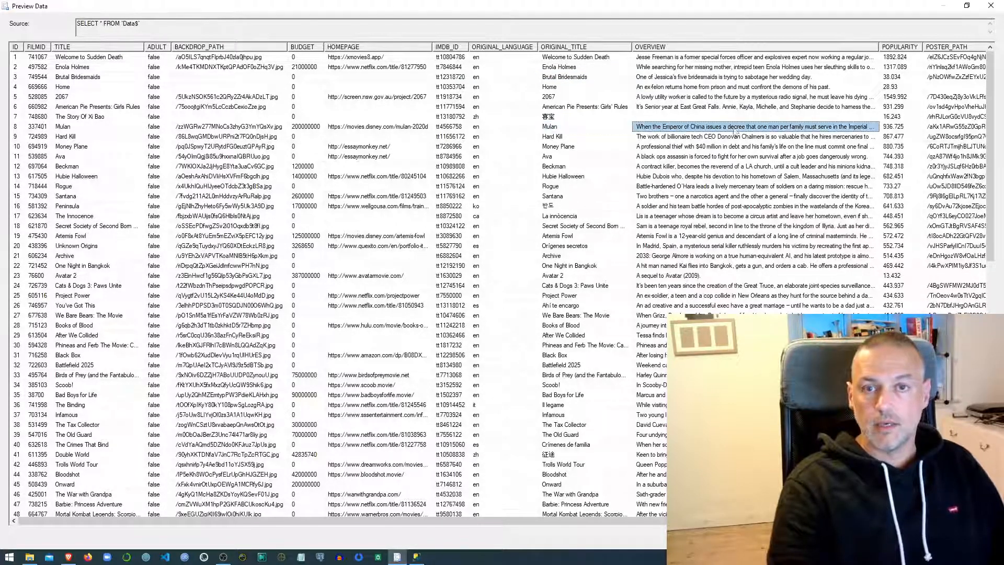
drag(550, 520, 871, 520)
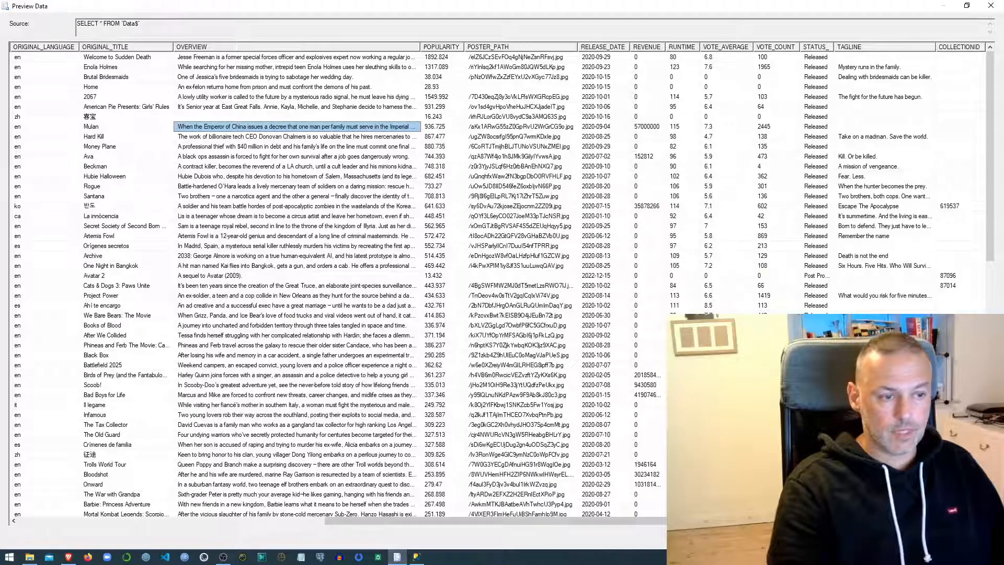
key(Escape)
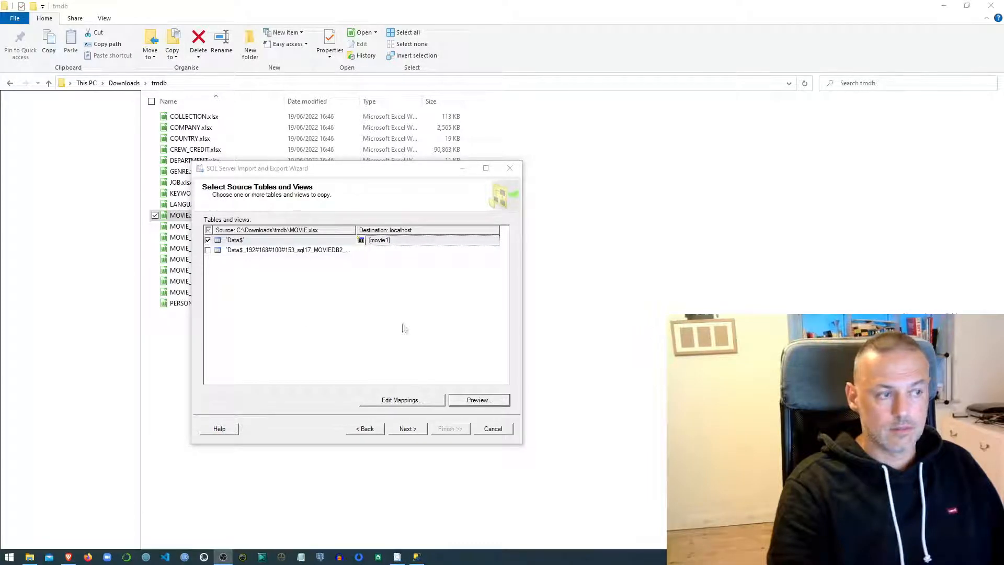
- Accept the source table selection and enlarge the data type mapping review to full screen
click(407, 429)
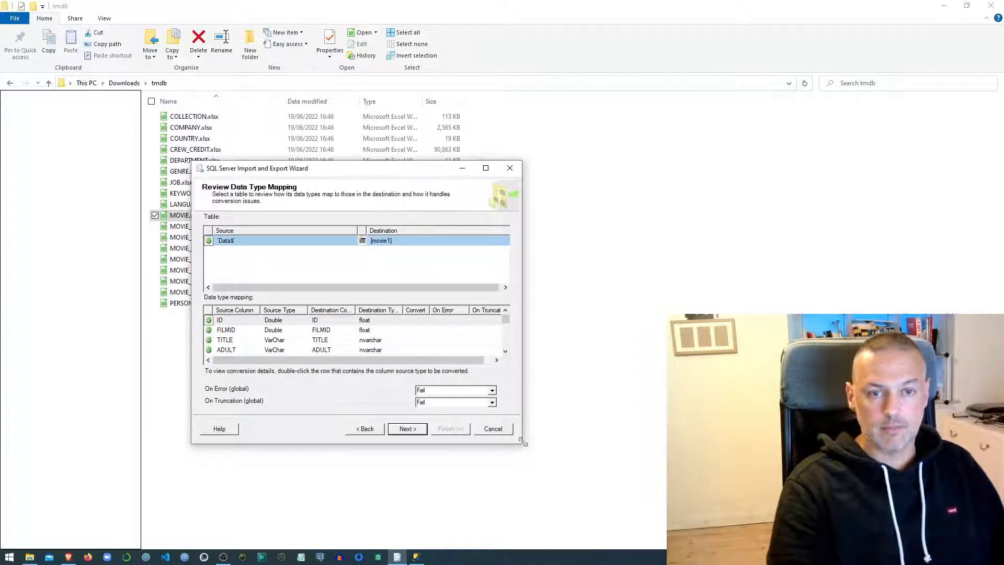
drag(523, 442, 596, 479)
click(558, 168)
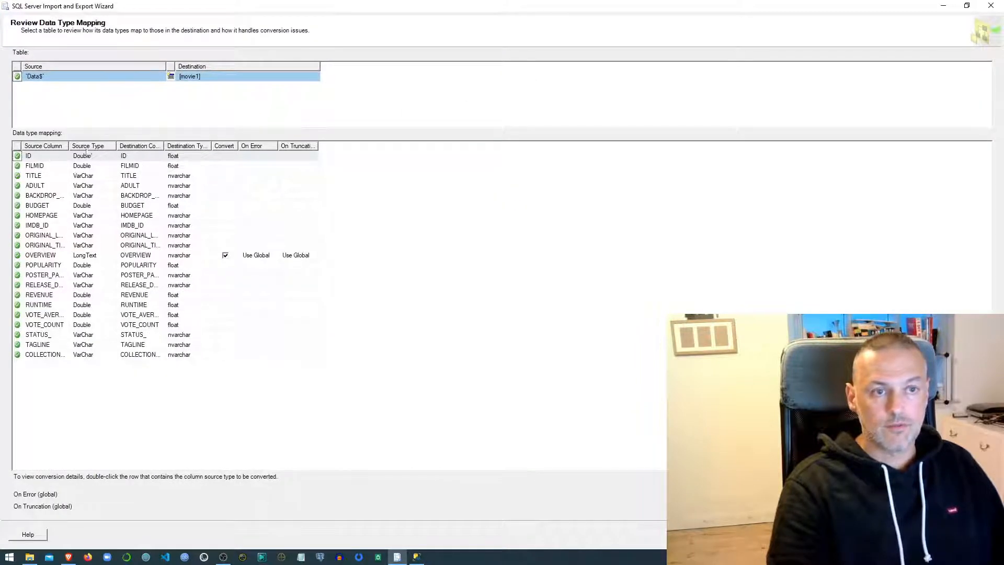
- Widen the source type column in the data type mapping and examine the source types of the Data$ columns
drag(116, 145, 211, 145)
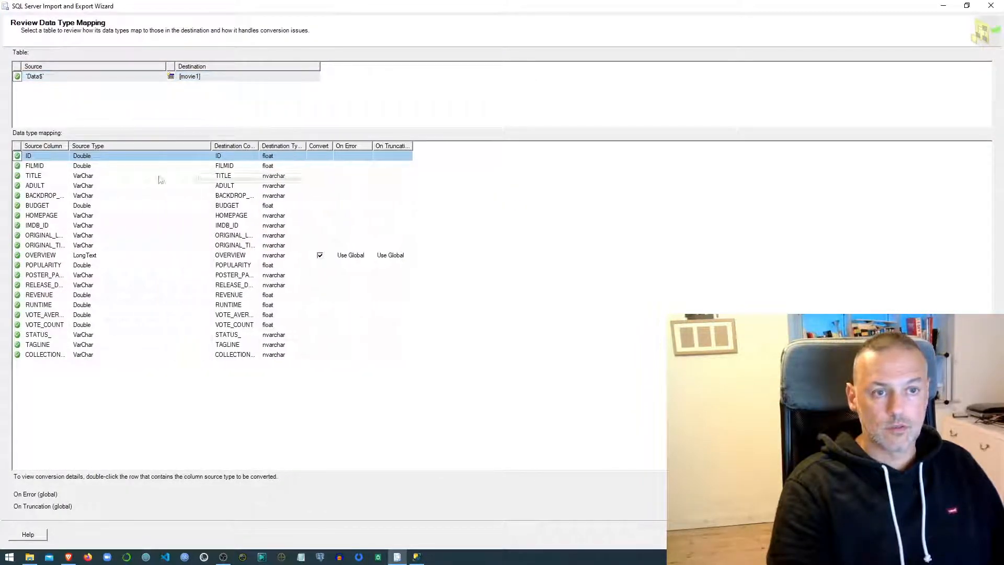
click(97, 186)
click(103, 217)
click(103, 274)
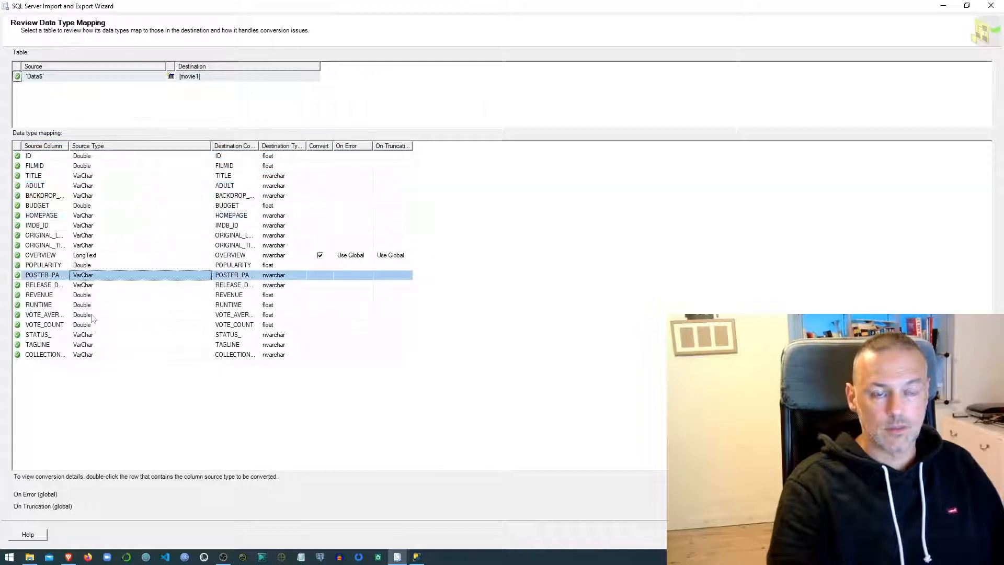
click(93, 315)
click(95, 227)
click(89, 177)
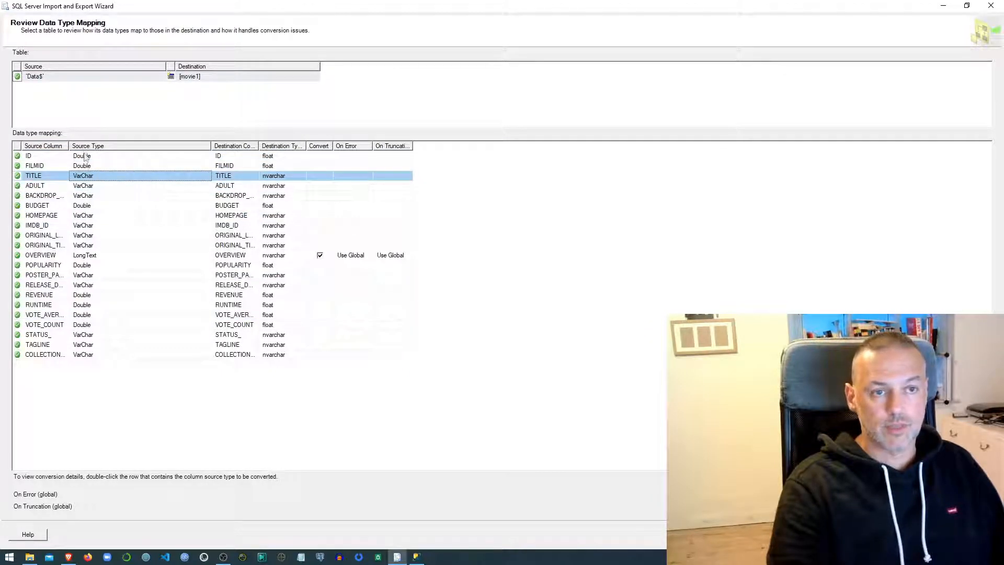
click(85, 156)
click(82, 176)
click(89, 207)
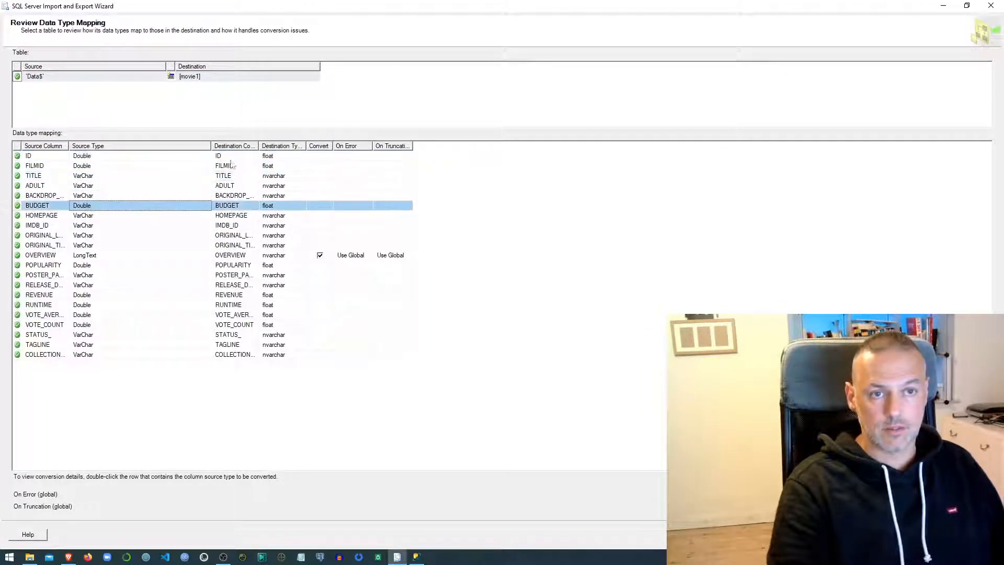
- Widen the destination type column and examine the types assigned to the movie1 columns, including overview, revenue and release date
double_click(308, 146)
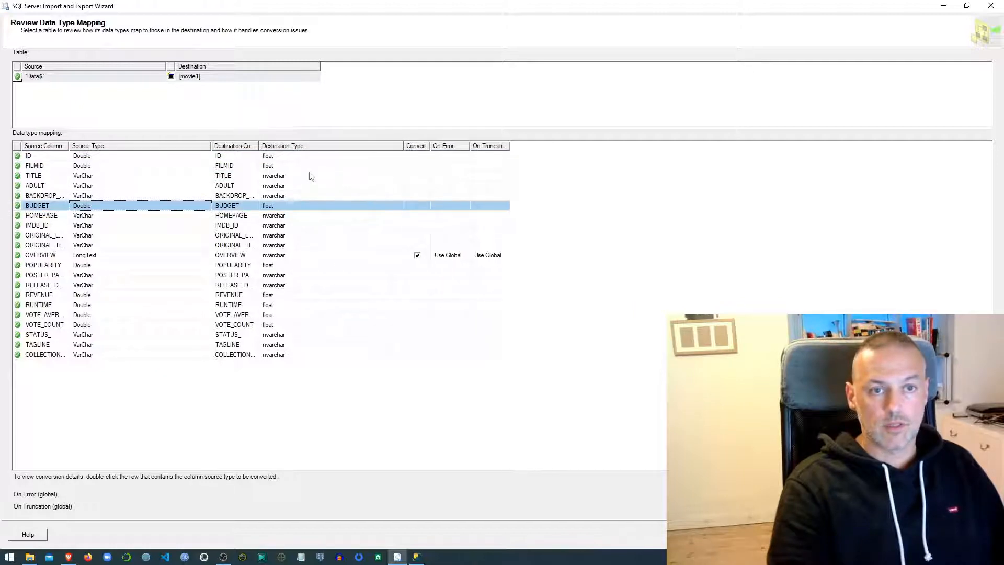
click(291, 167)
click(285, 196)
click(265, 256)
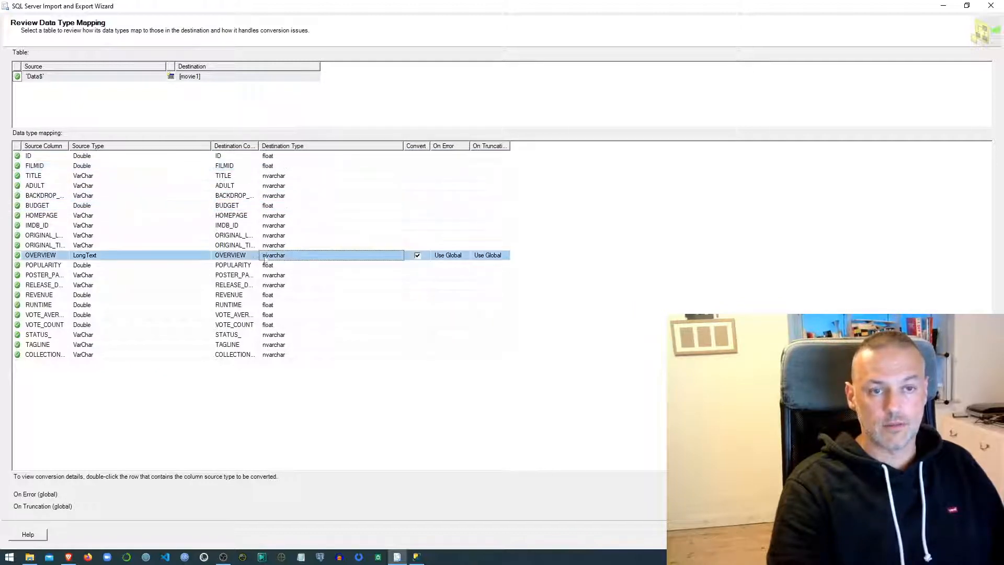
click(279, 316)
click(294, 356)
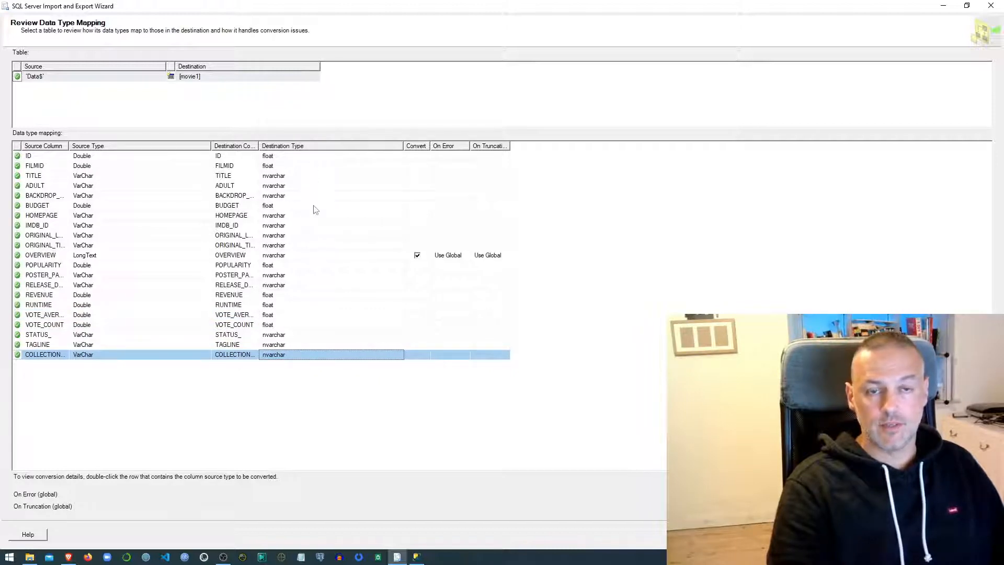
click(278, 296)
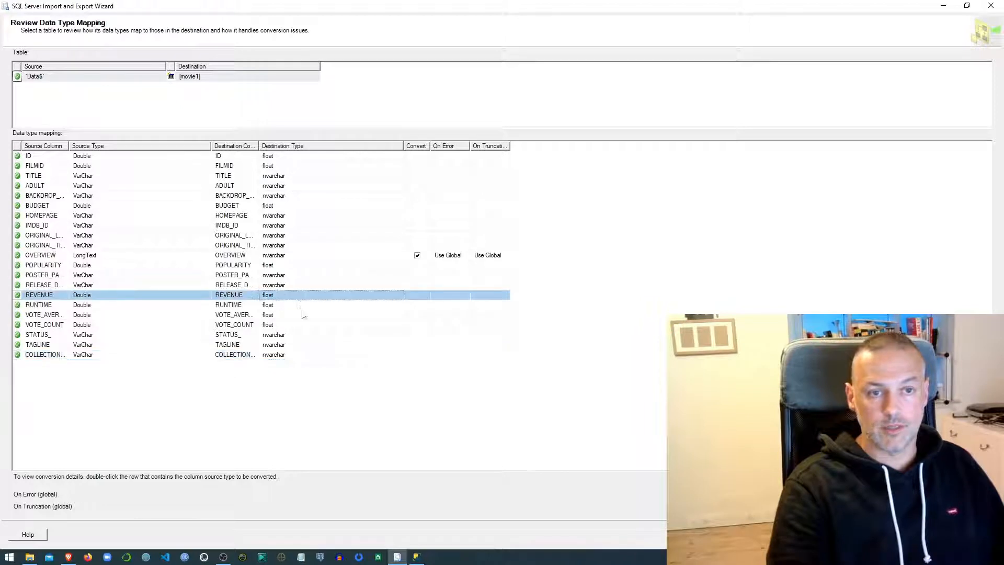
click(289, 275)
click(289, 286)
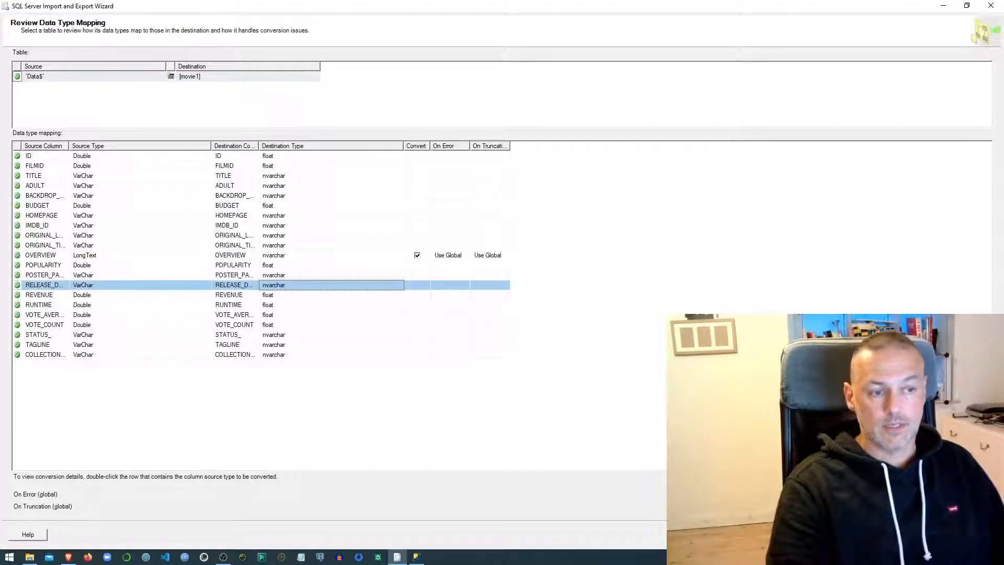
- Accept the type mapping, run the import immediately without saving an SSIS package, and close the wizard when it finishes
key(alt+n)
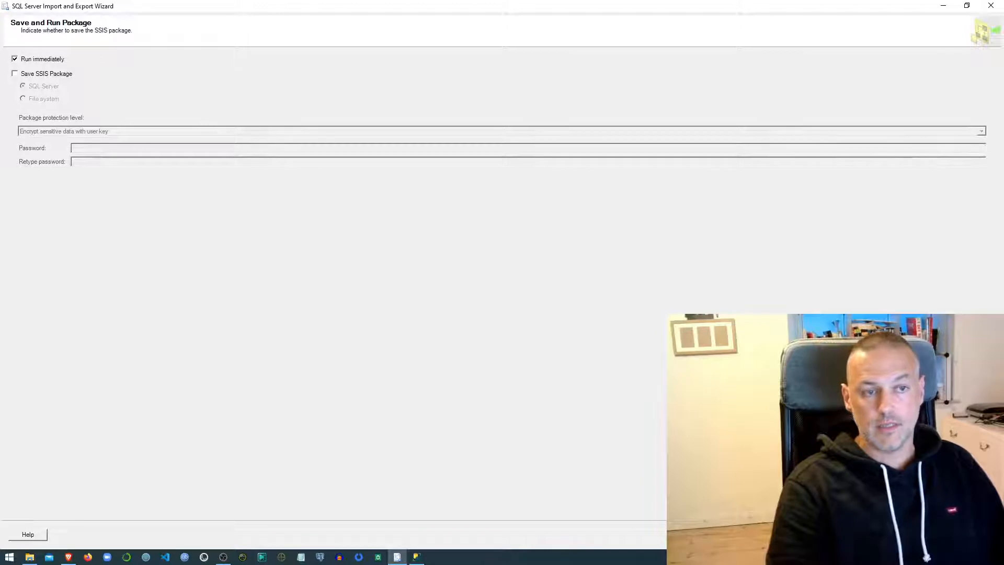
key(alt+n)
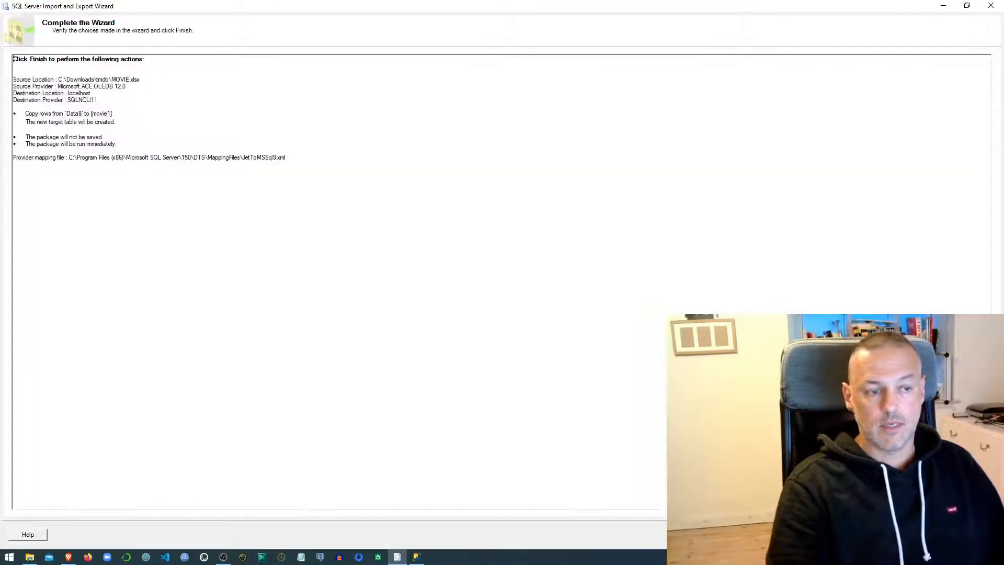
key(alt+f)
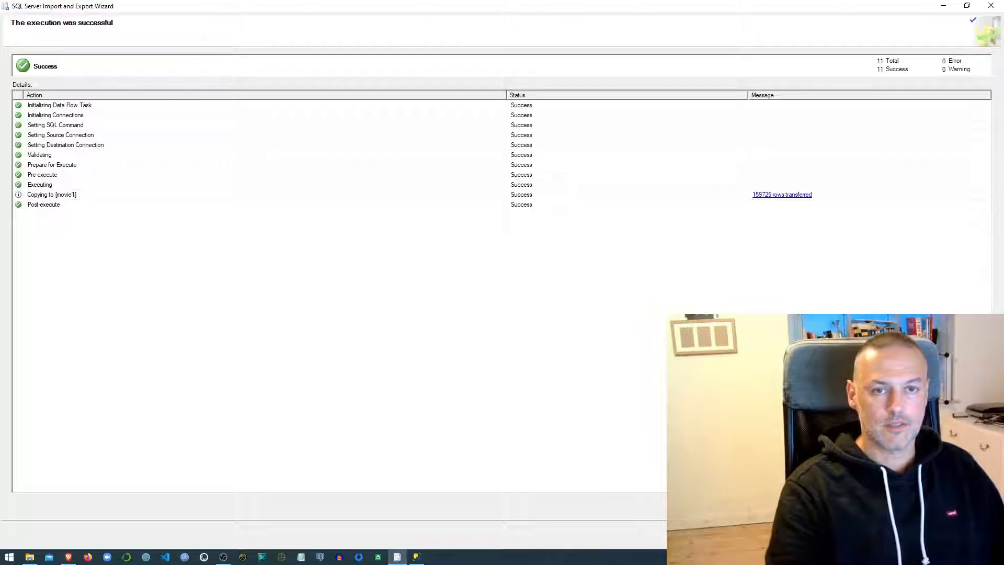
click(973, 534)
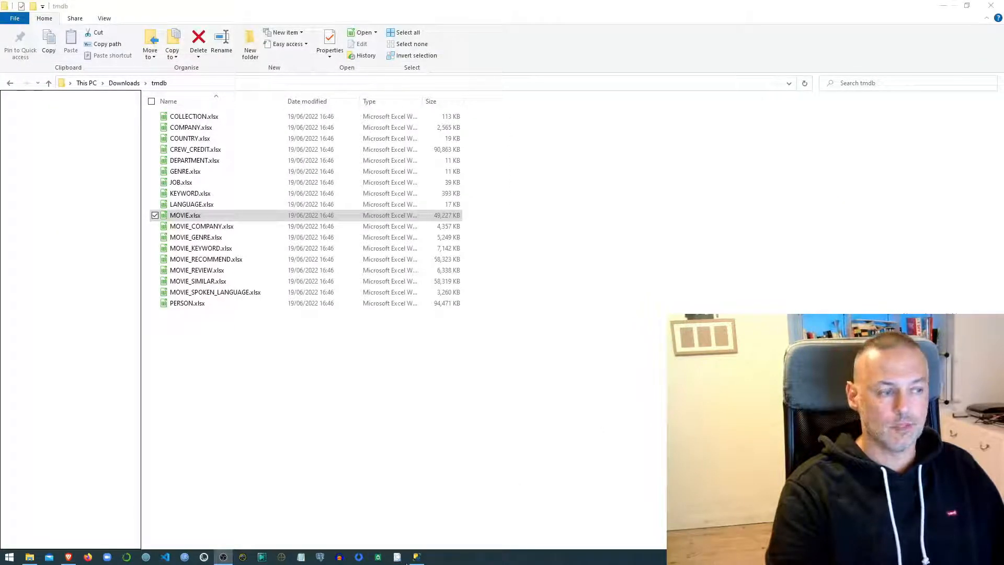
- Restart SQL Server Management Studio and connect to the localhost Database Engine with Windows Authentication
mouse_move(419, 560)
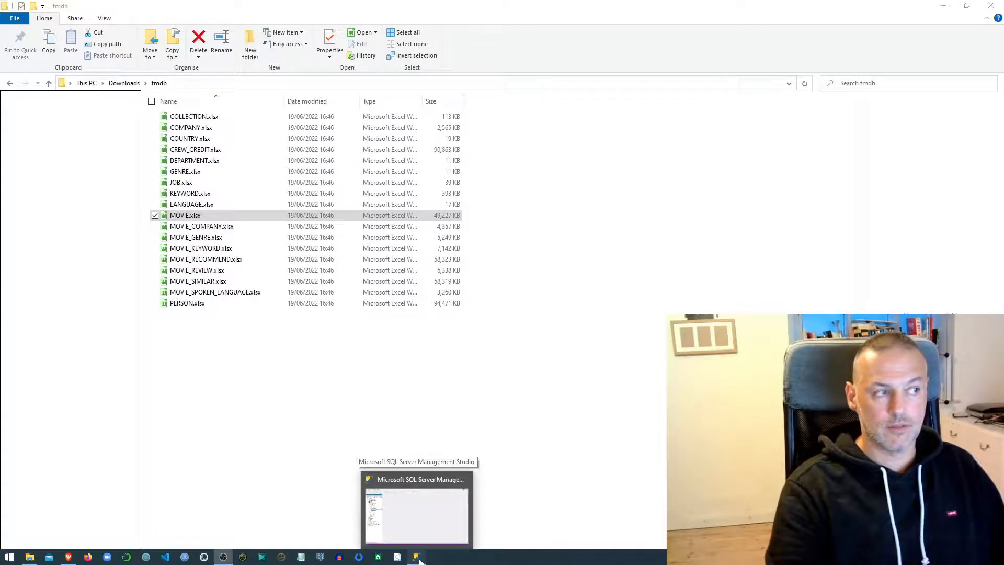
click(420, 560)
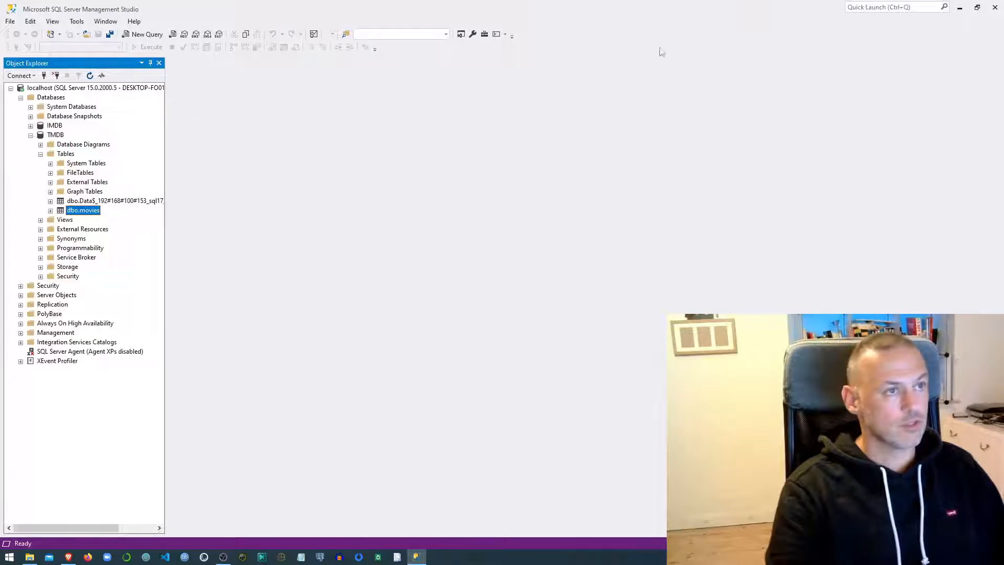
click(1000, 6)
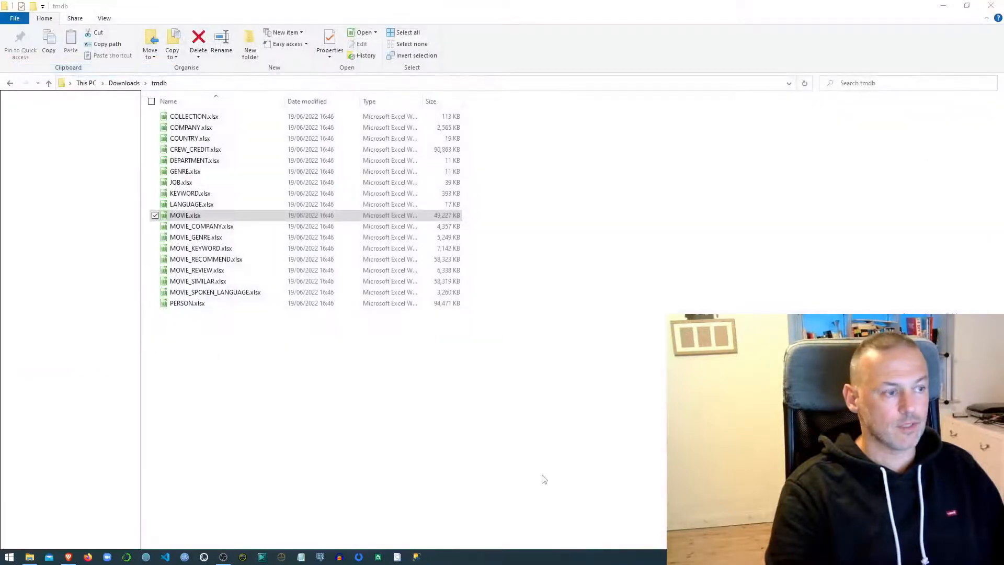
click(418, 558)
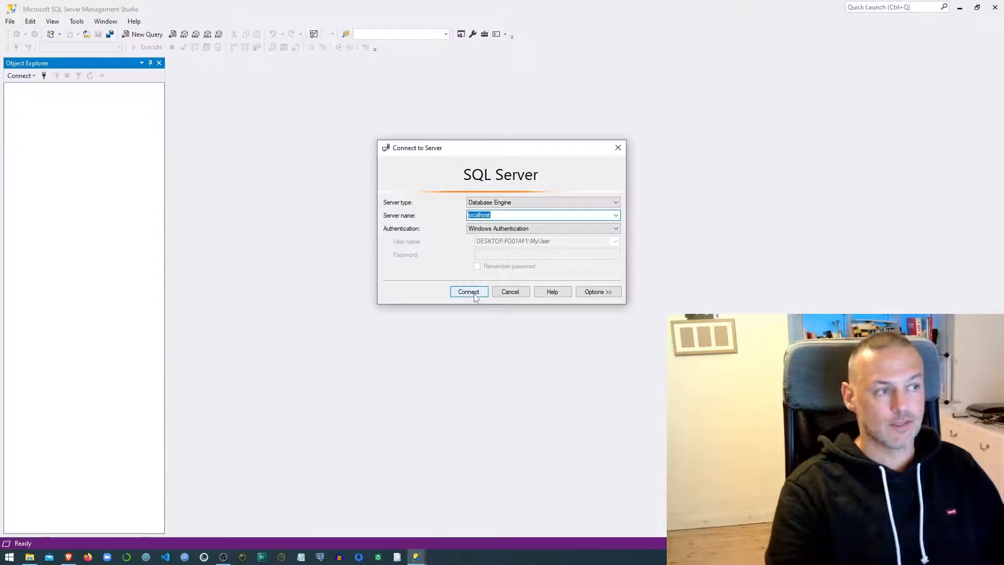
click(474, 292)
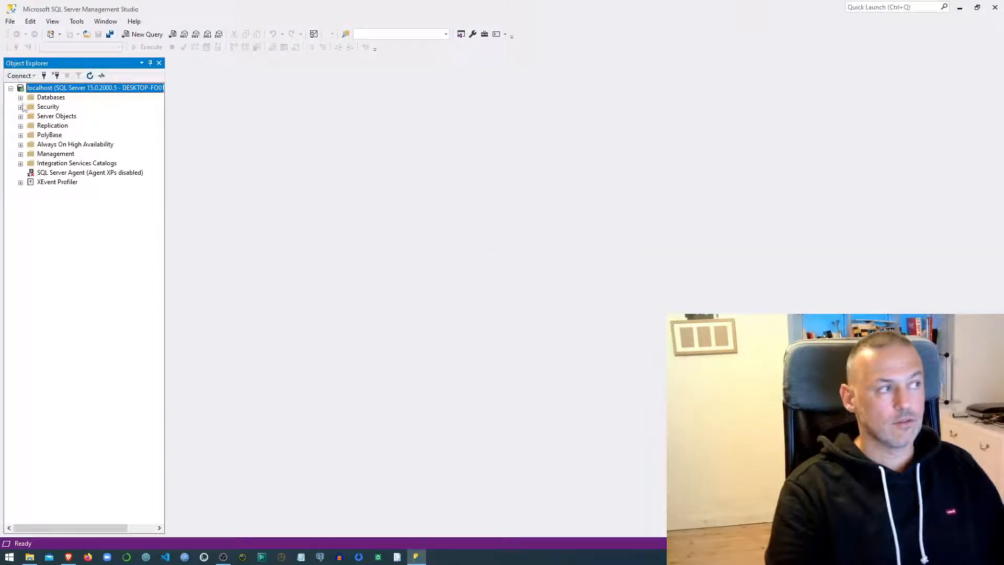
- Expand the TMDB database down to its tables and select the top 1000 rows of dbo.movie1
click(21, 97)
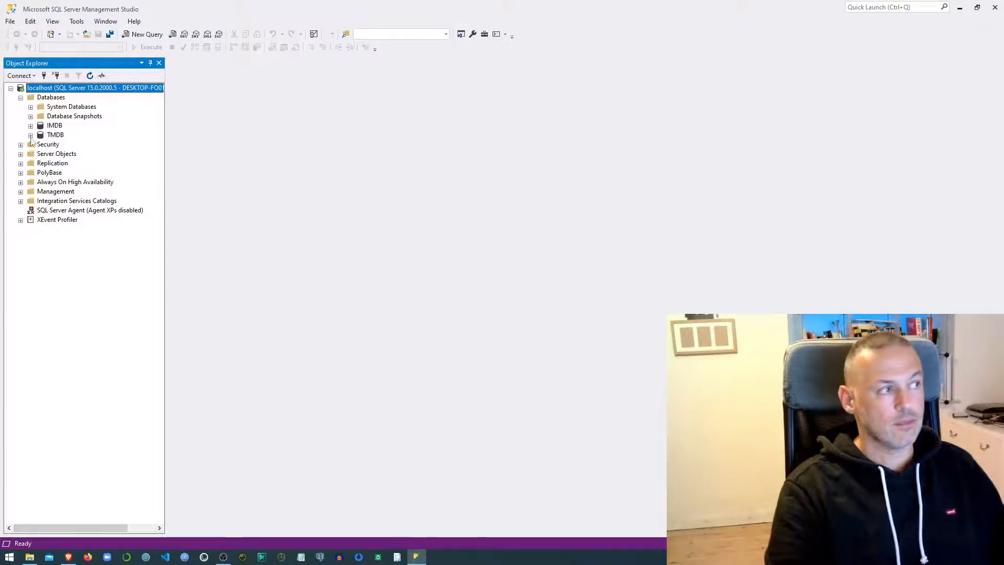
click(31, 135)
click(40, 154)
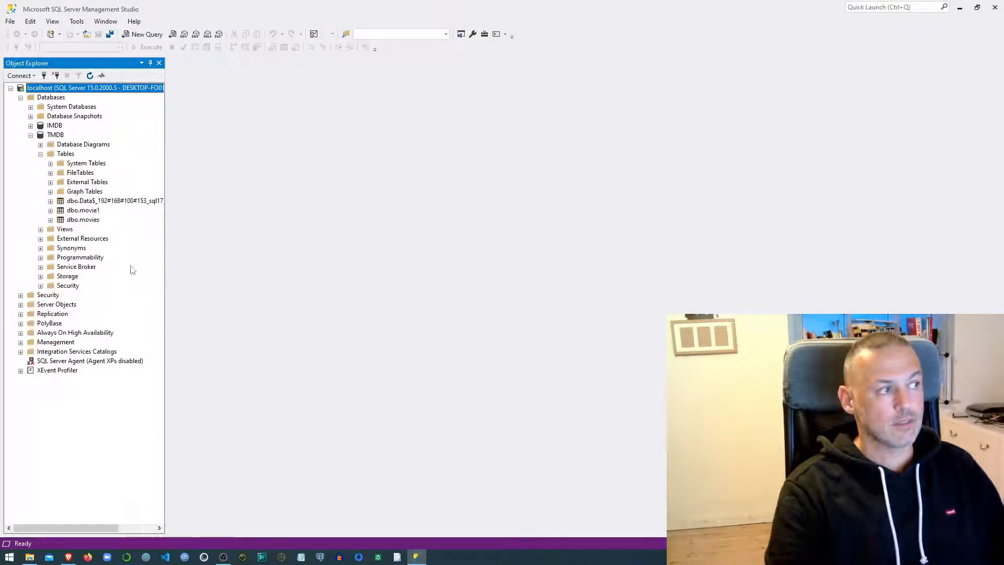
click(81, 211)
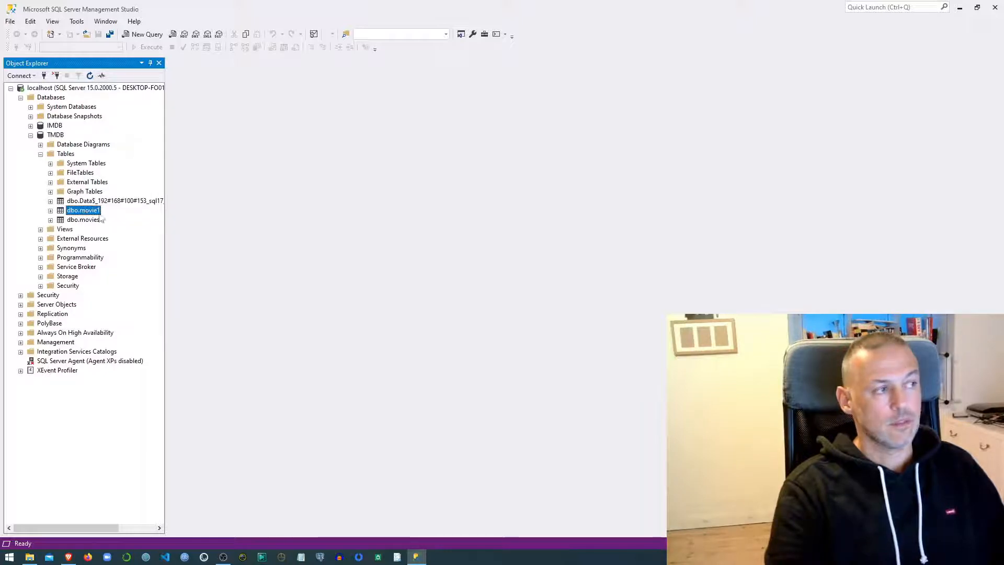
right_click(84, 213)
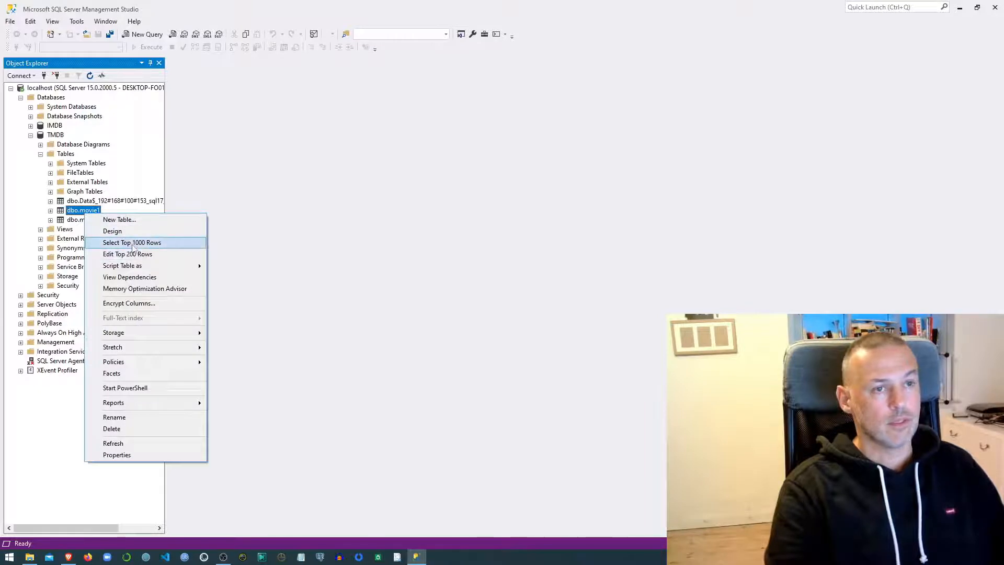
click(201, 243)
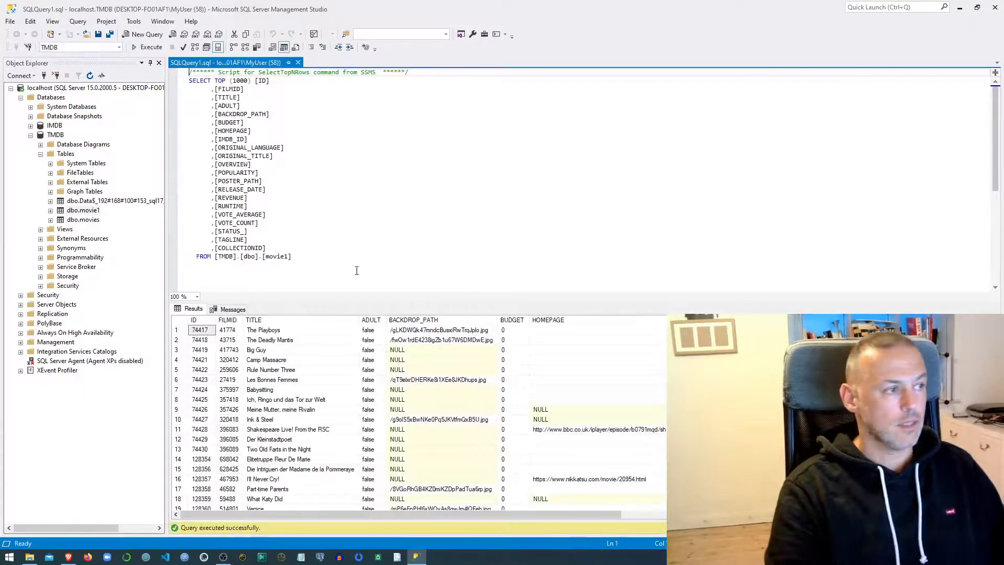
- Add the condition where title like '%star wars%' at the end of the movie1 query and execute it
click(276, 275)
key(Return)
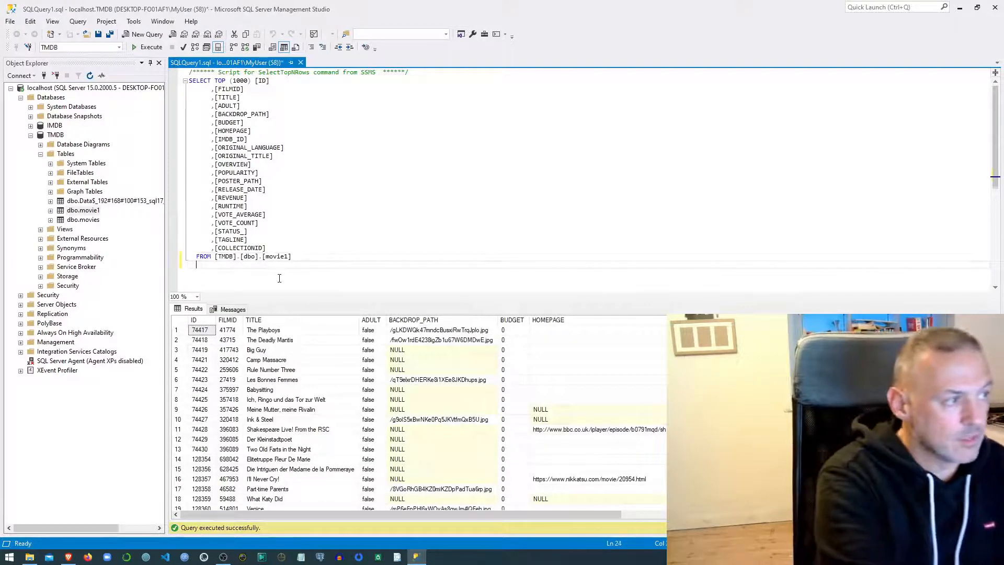
key(Return)
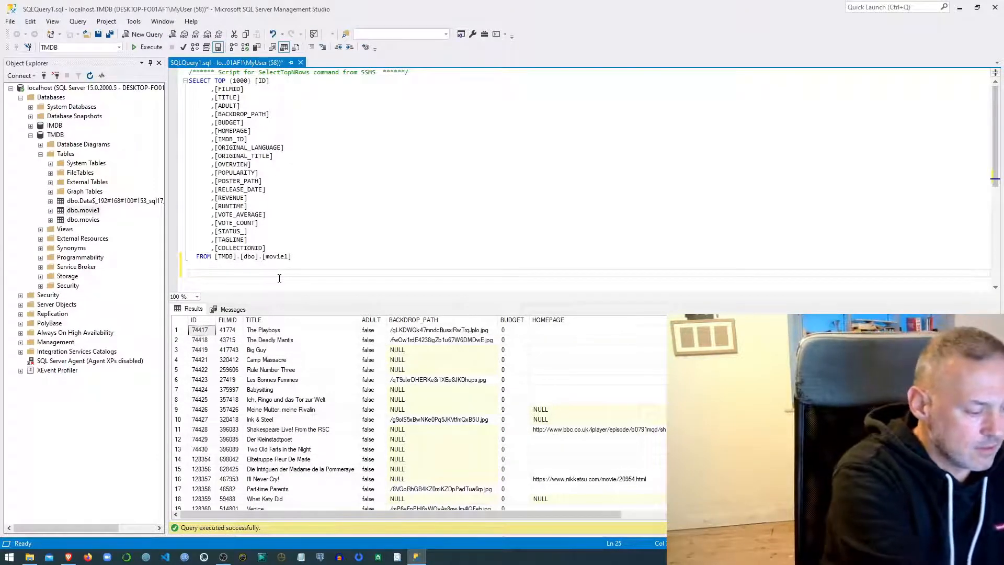
text(where)
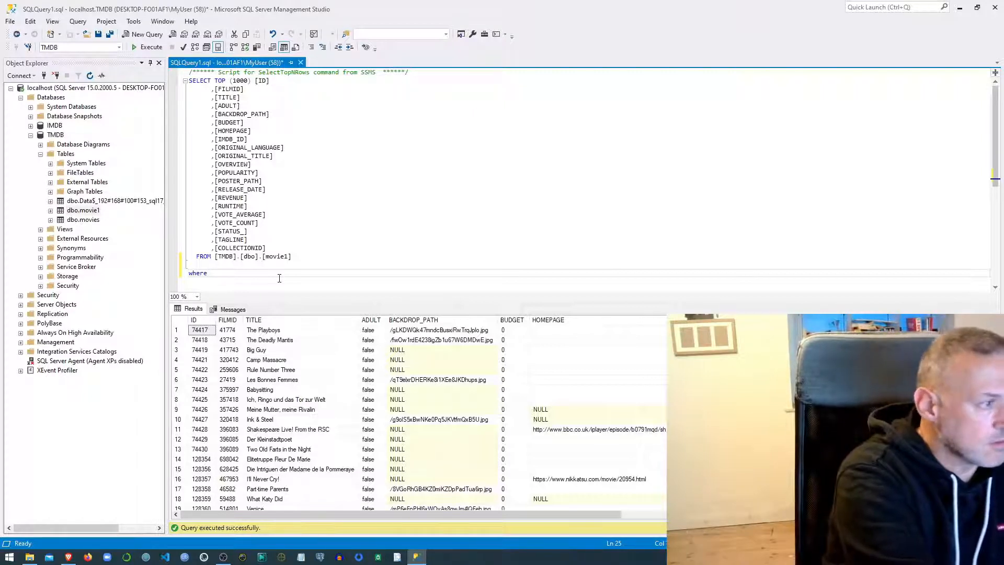
text( title)
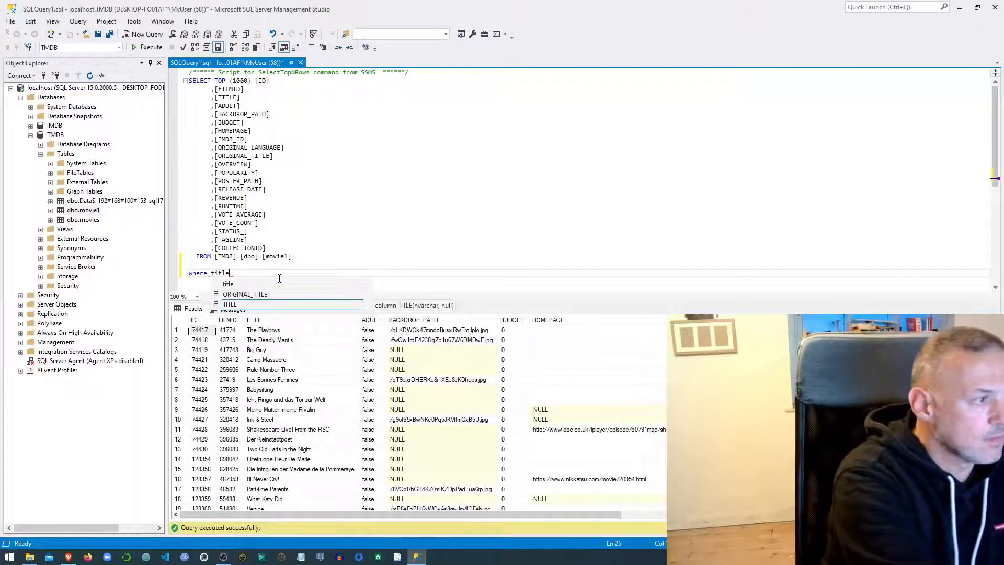
text( l)
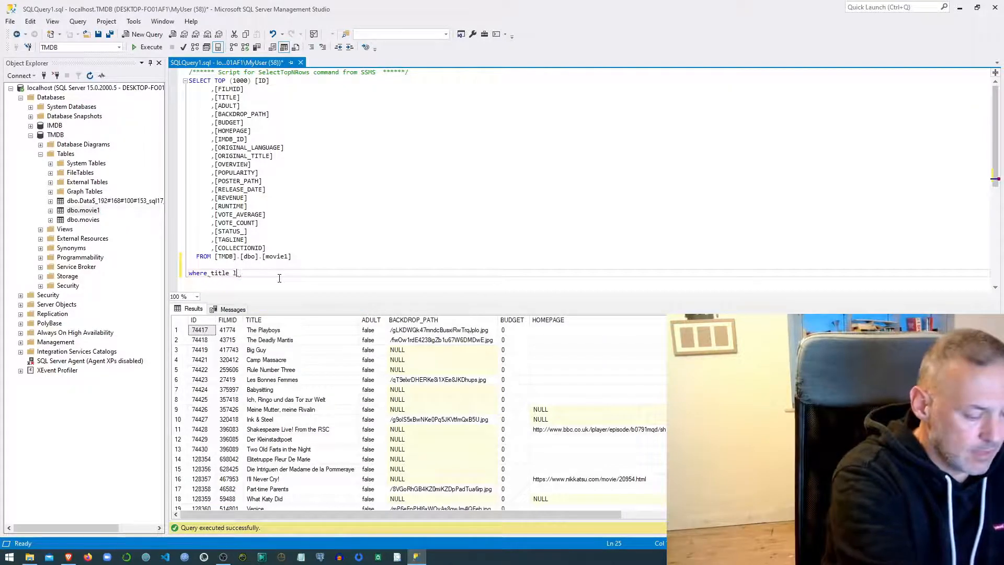
text(ike )
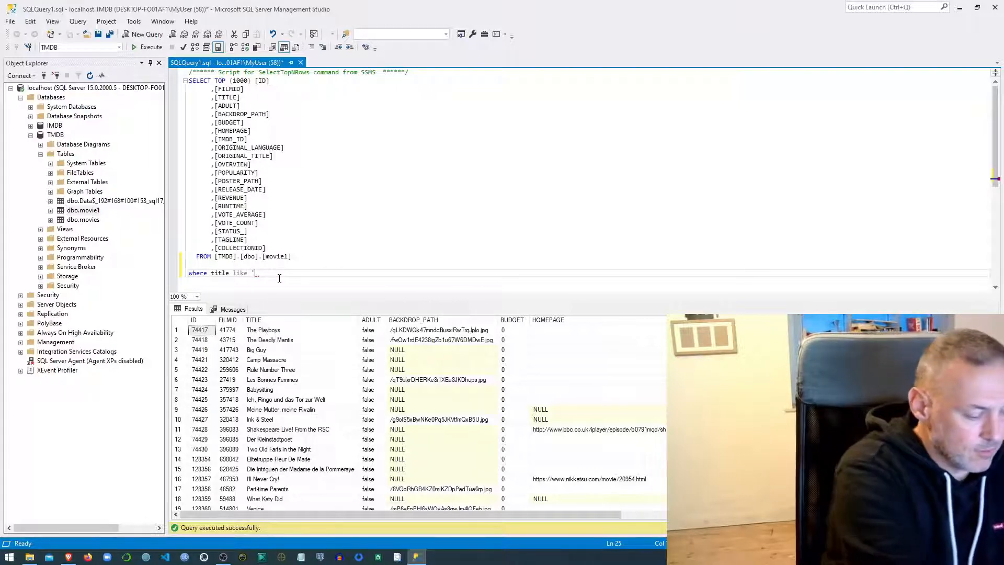
text('%)
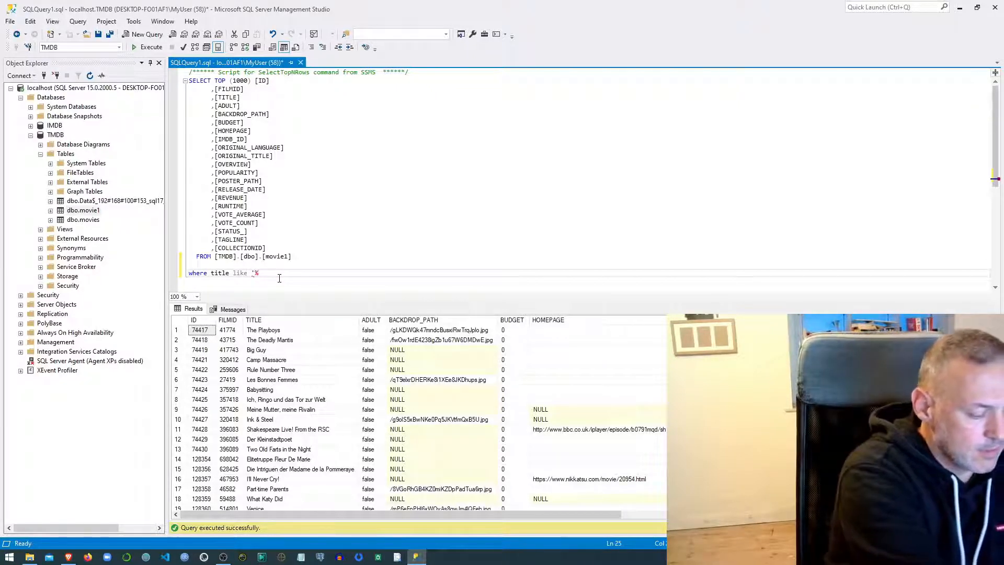
text(star )
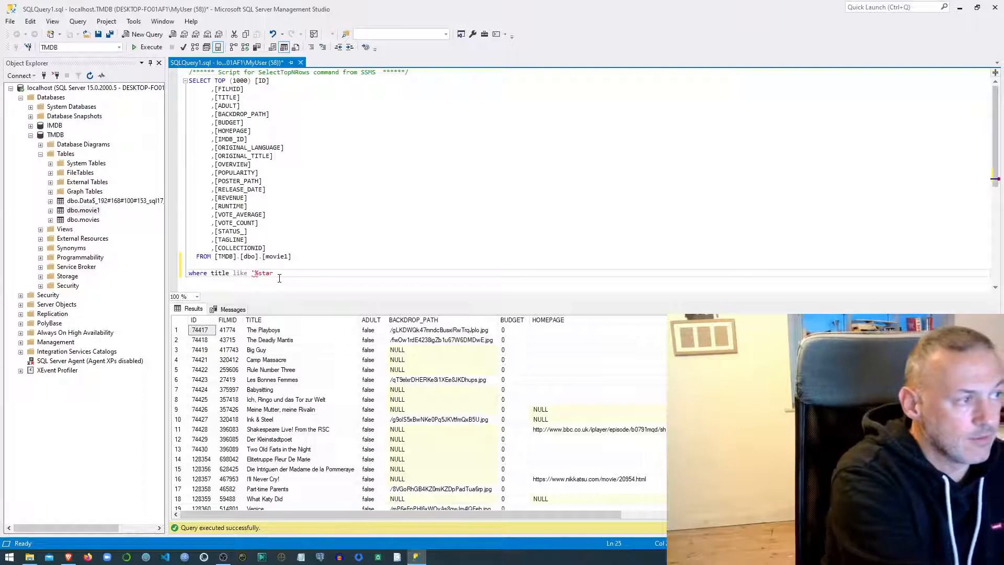
text(wars)
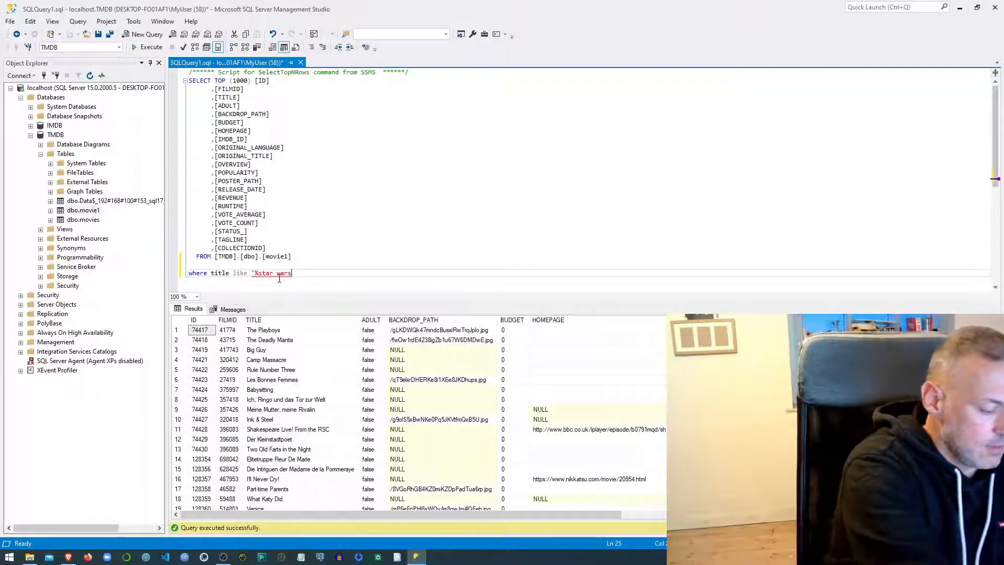
text(%)
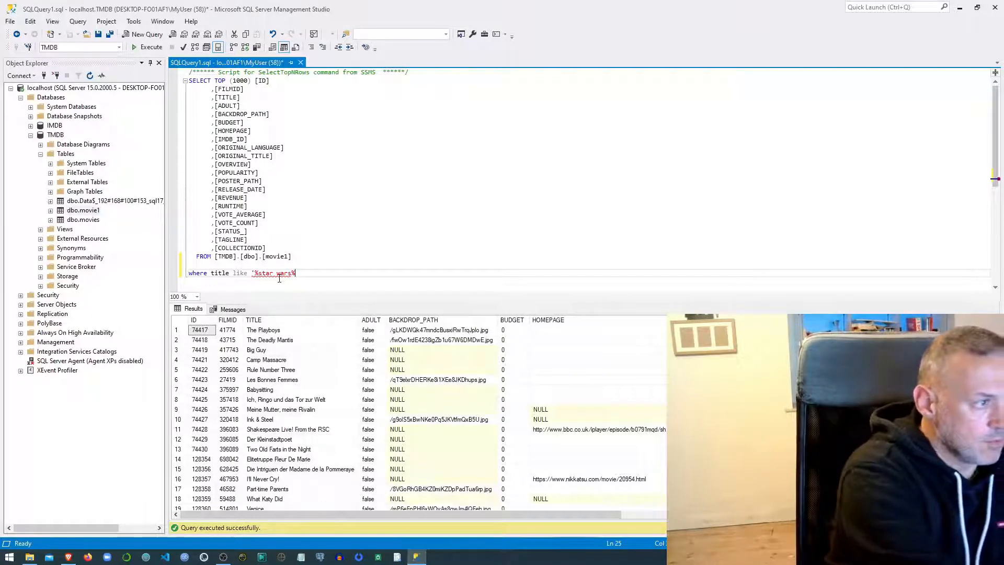
text(')
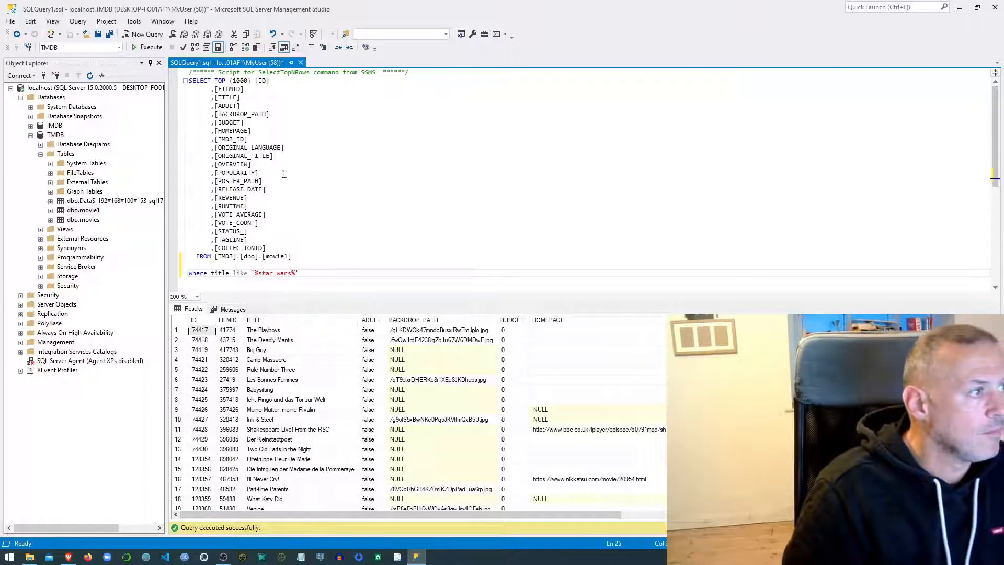
click(148, 47)
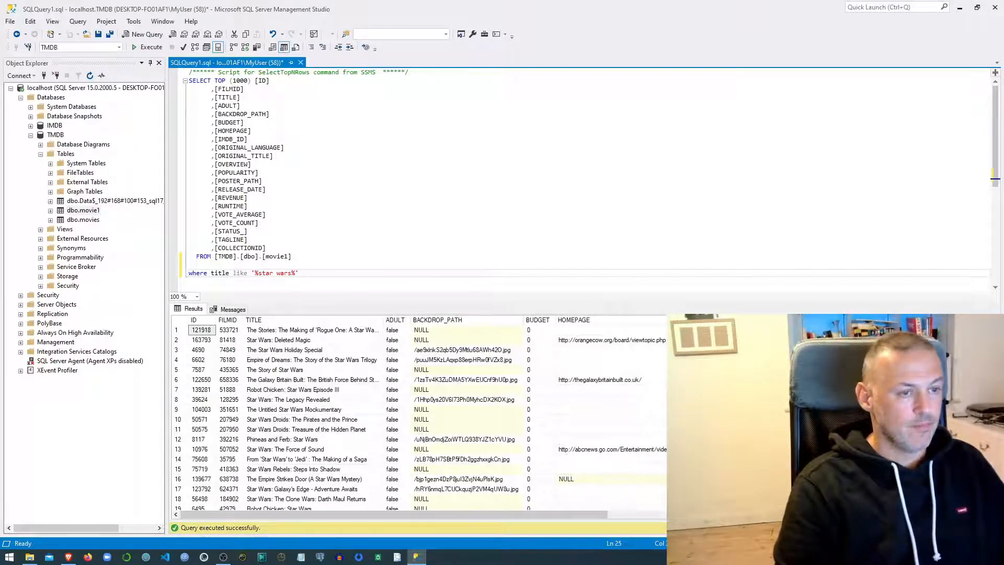
- Look through the movie titles further down the filtered query results
scroll(419, 413, down, 14)
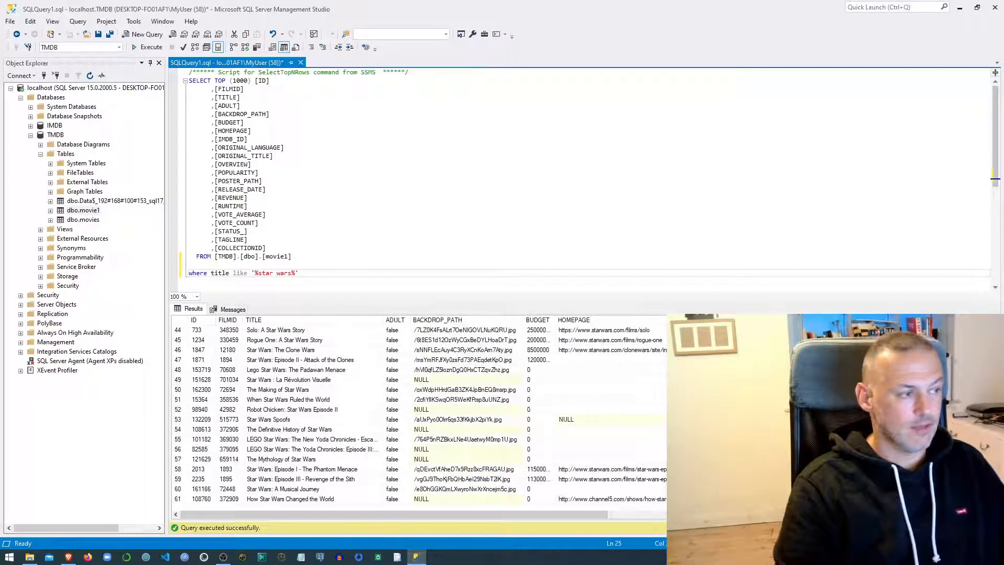
click(277, 441)
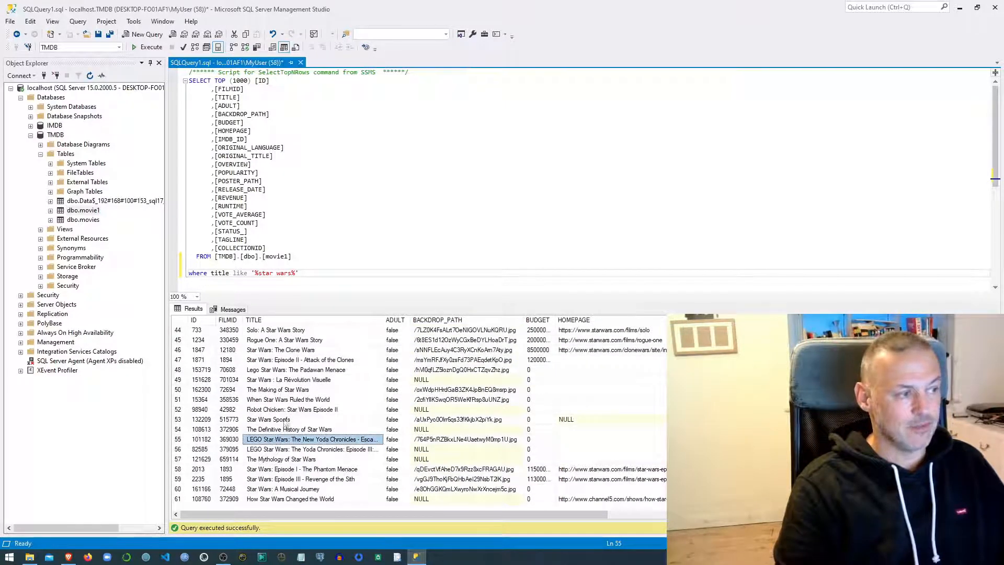
click(283, 410)
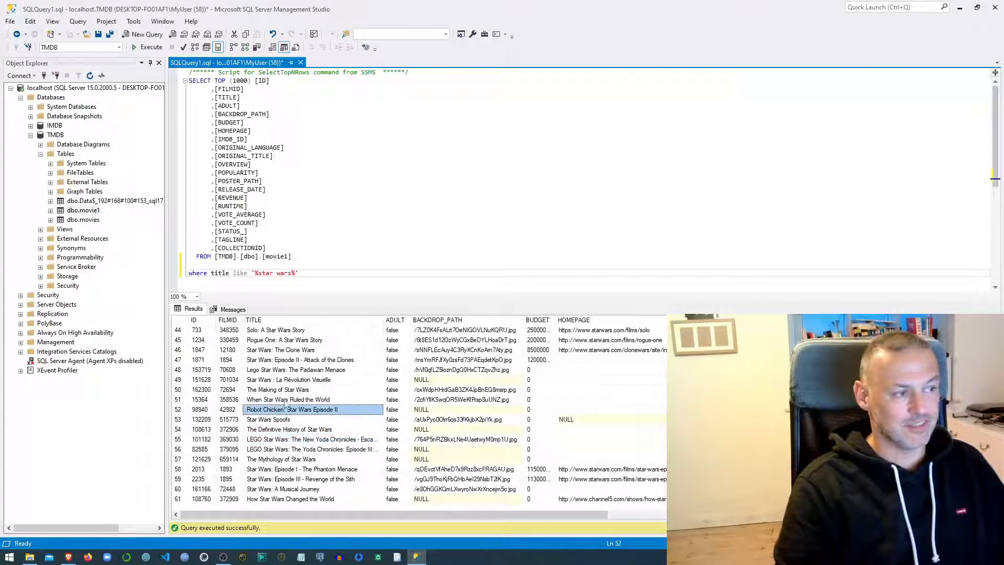